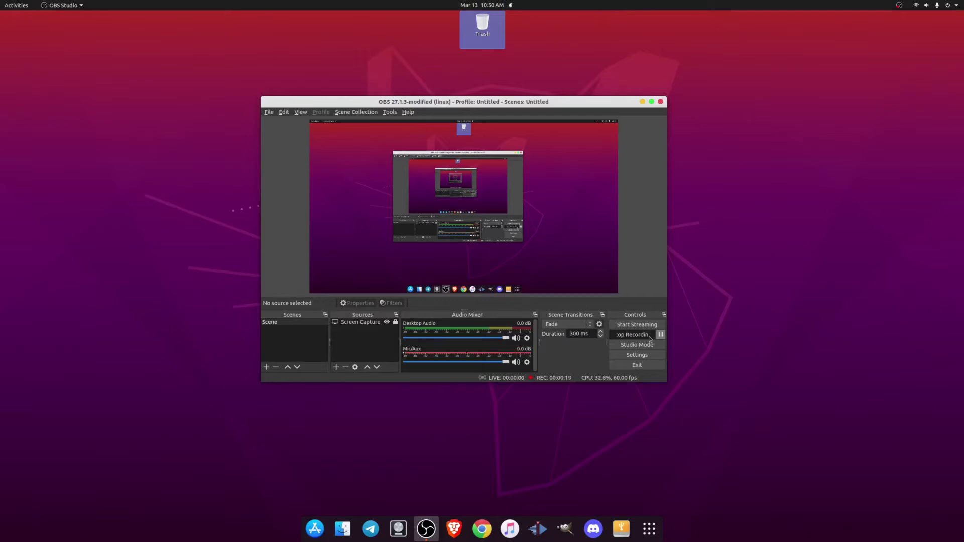
- Open Kdenlive and view the Audio, Color and Logging workspace layouts, finishing on the Editing layout
left_click(536, 534)
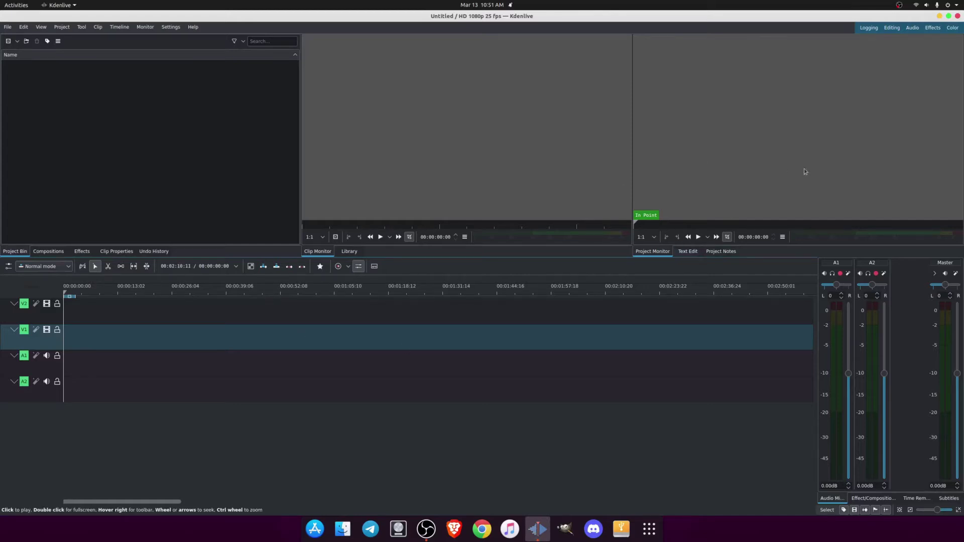
left_click(913, 27)
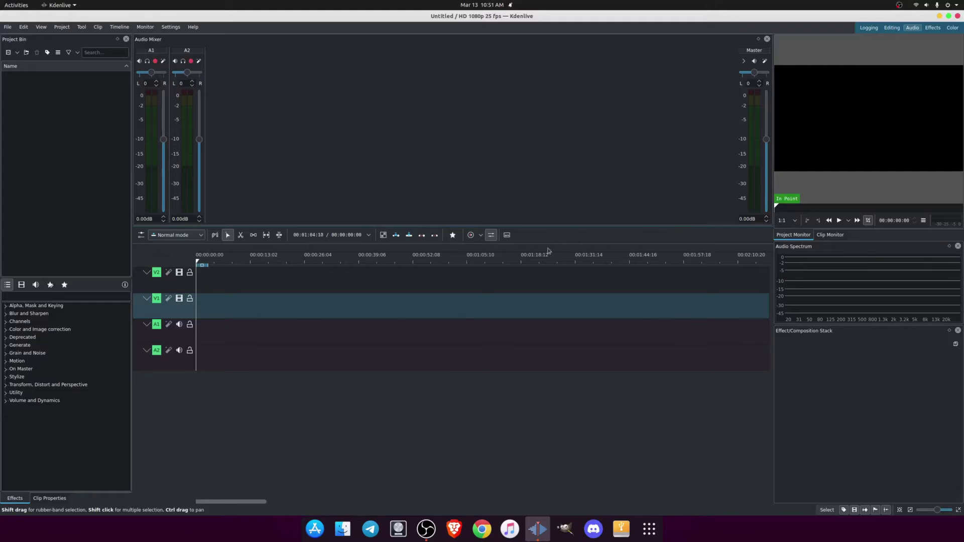
left_click(951, 29)
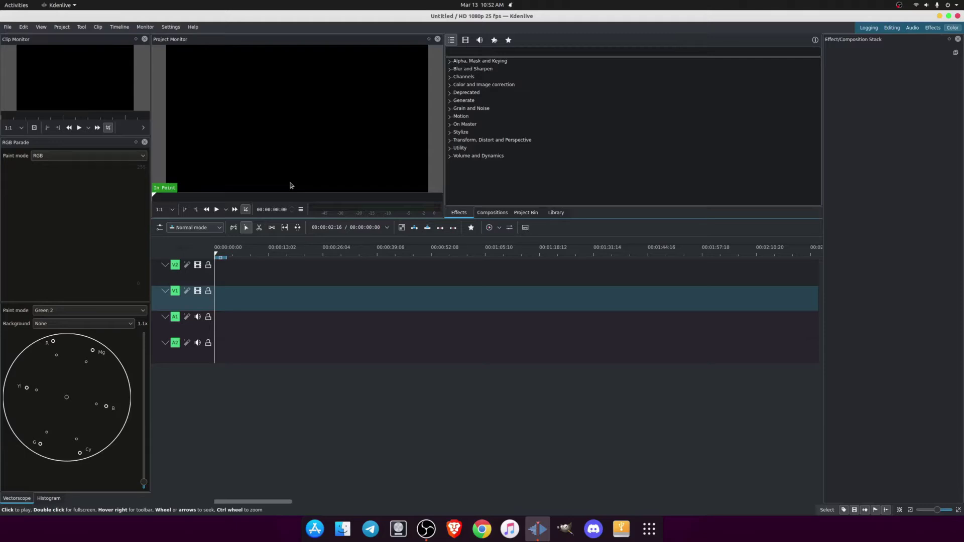
left_click(911, 30)
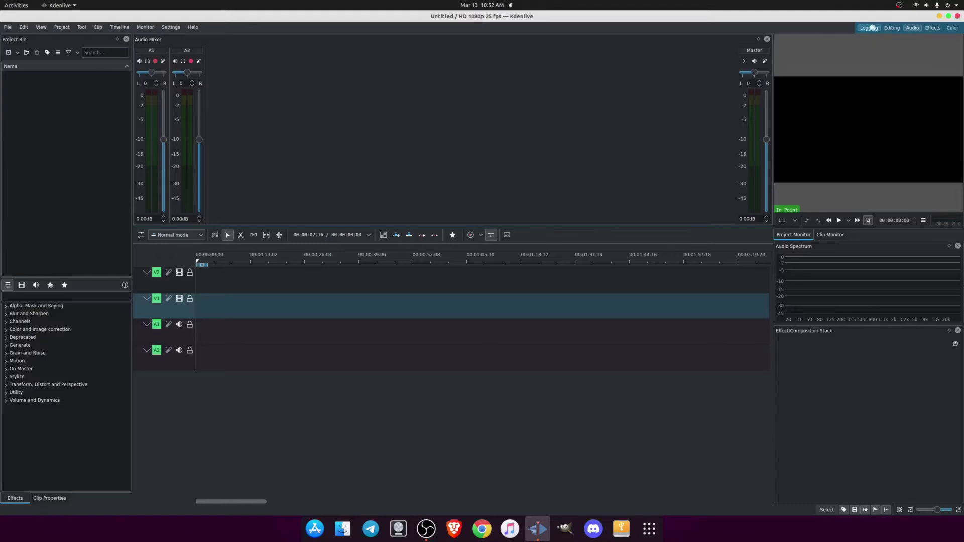
left_click(871, 29)
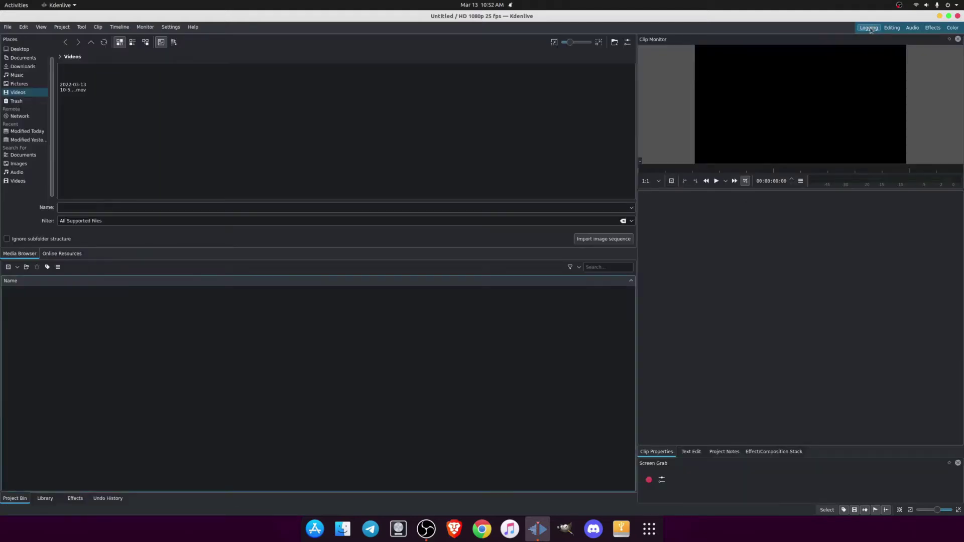
left_click(885, 30)
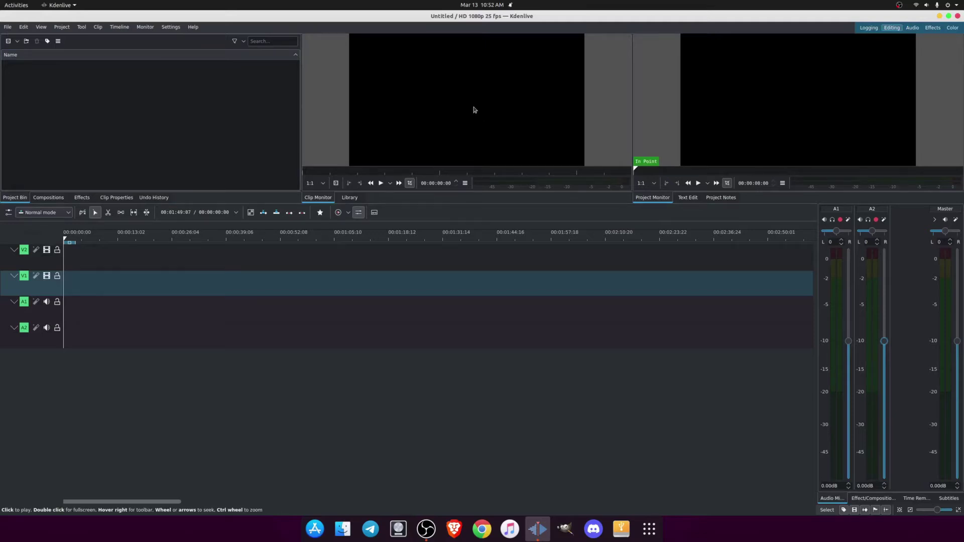
left_click(868, 28)
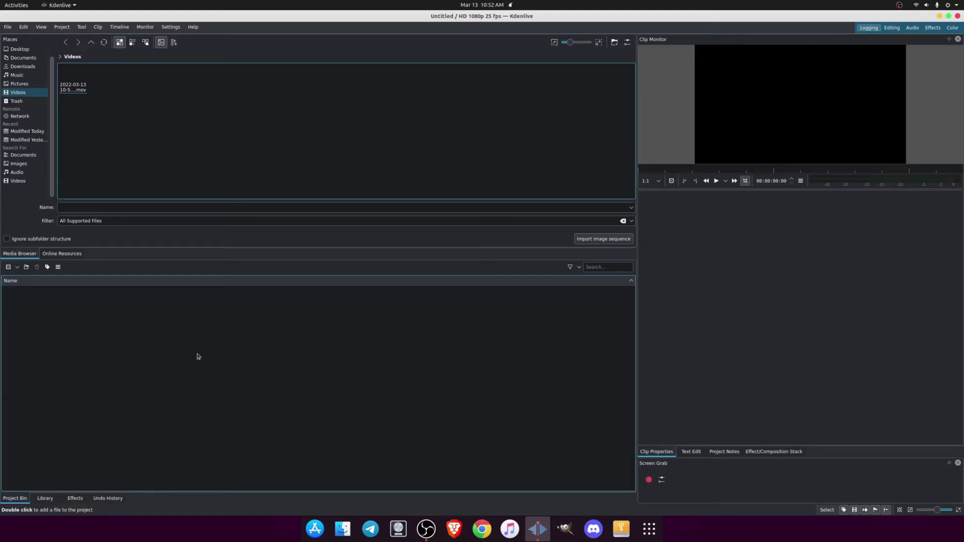
left_click(892, 28)
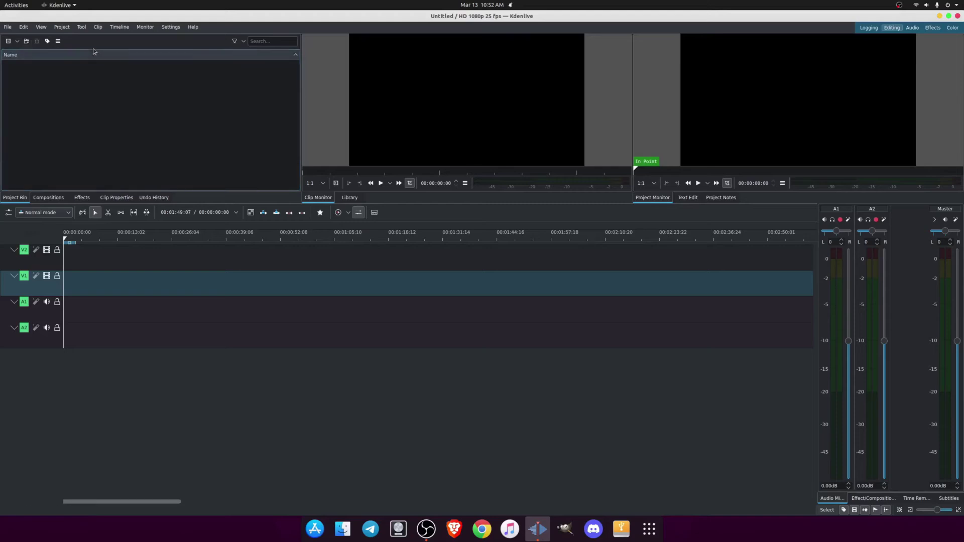
- Try the Default color theme and set the interface's color theme to Breeze Dark
left_click(172, 28)
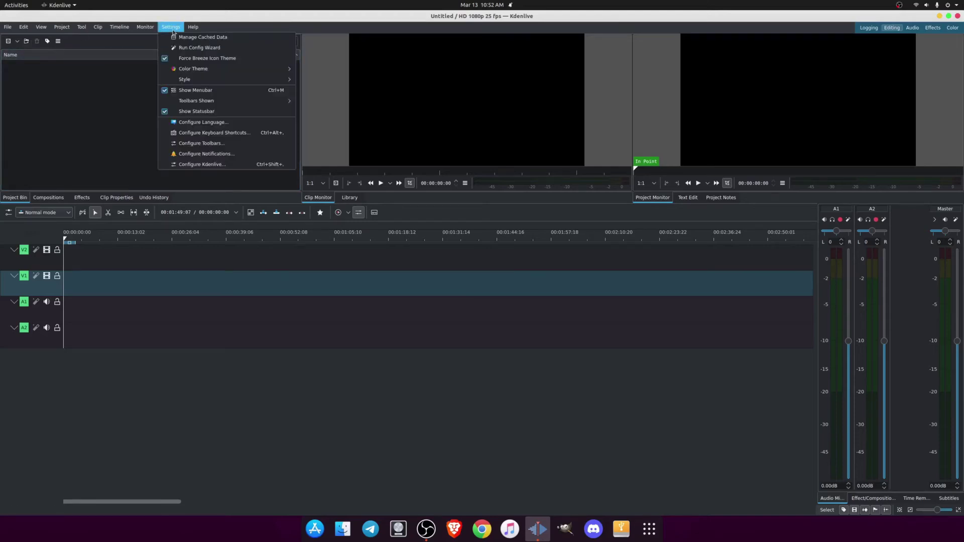
mouse_move(197, 69)
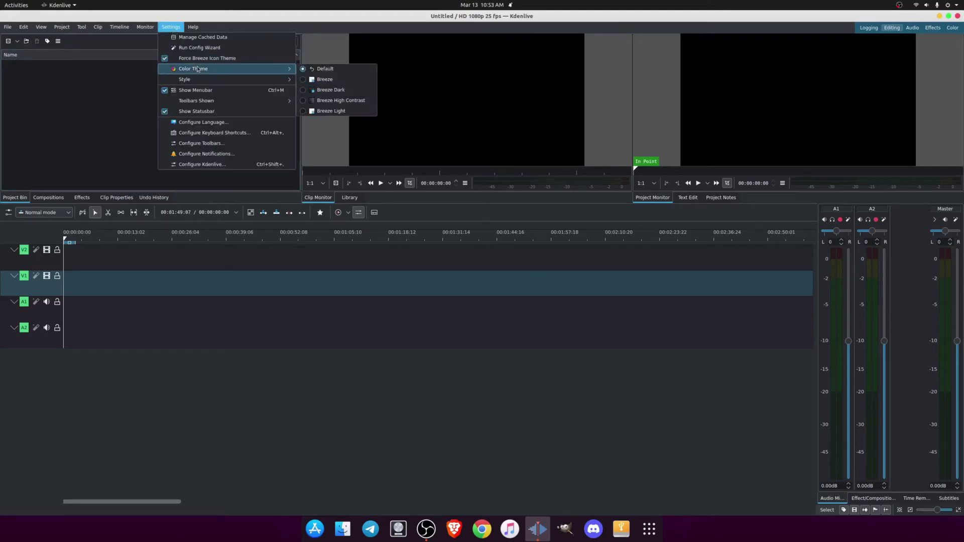
left_click(351, 69)
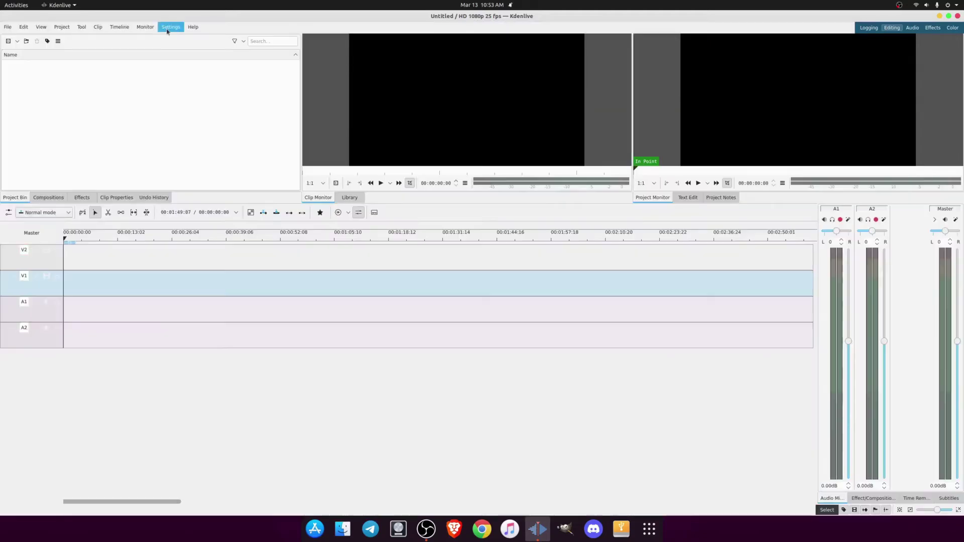
left_click(165, 26)
mouse_move(178, 69)
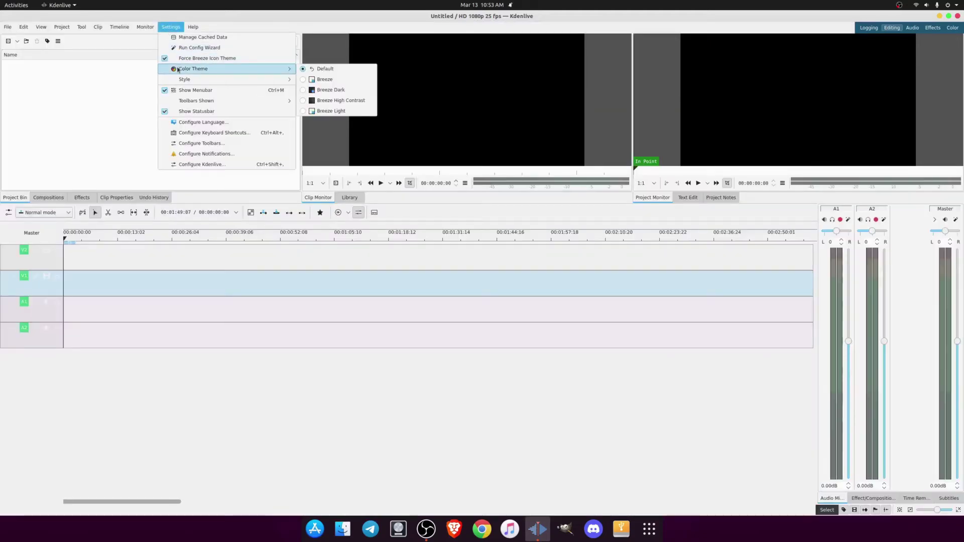
left_click(339, 93)
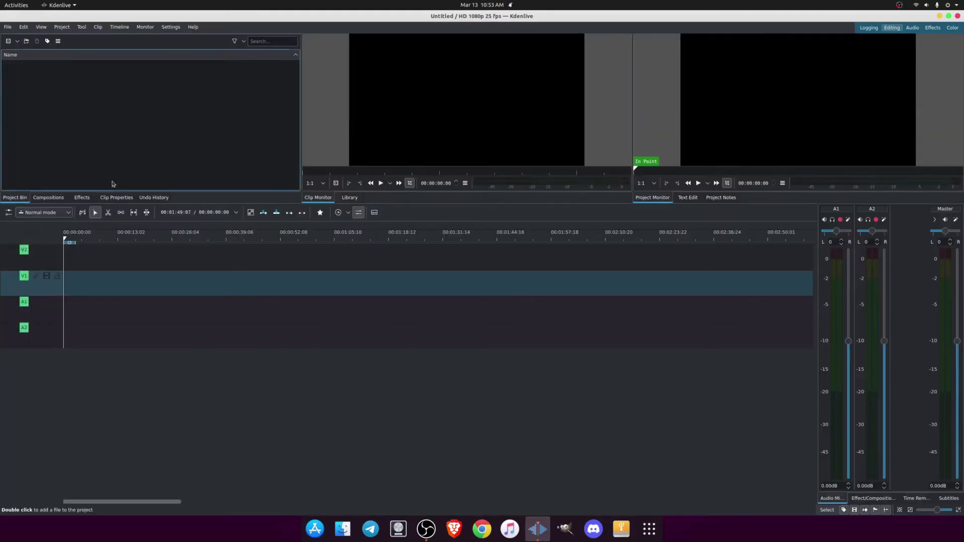
- Try the Fusion and Windows styles for the interface
left_click(171, 27)
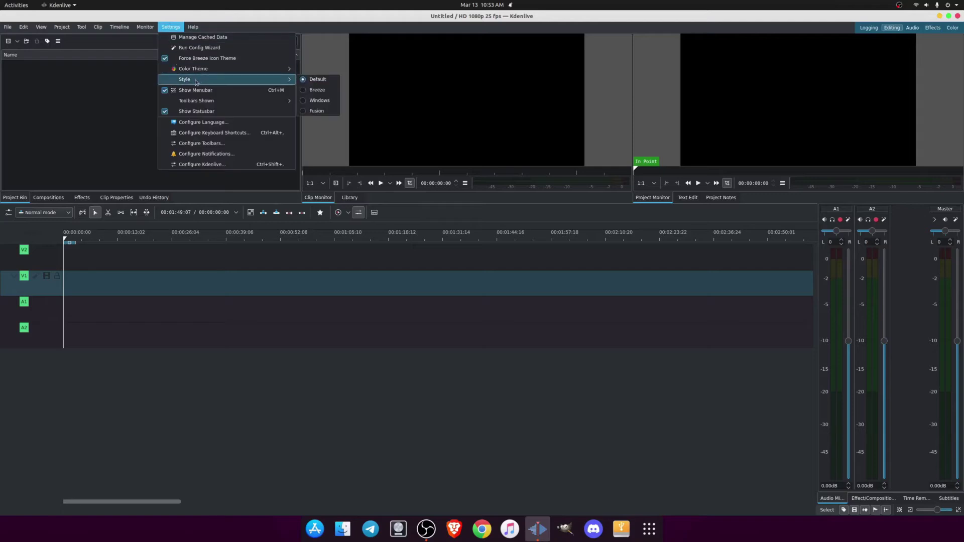
left_click(322, 111)
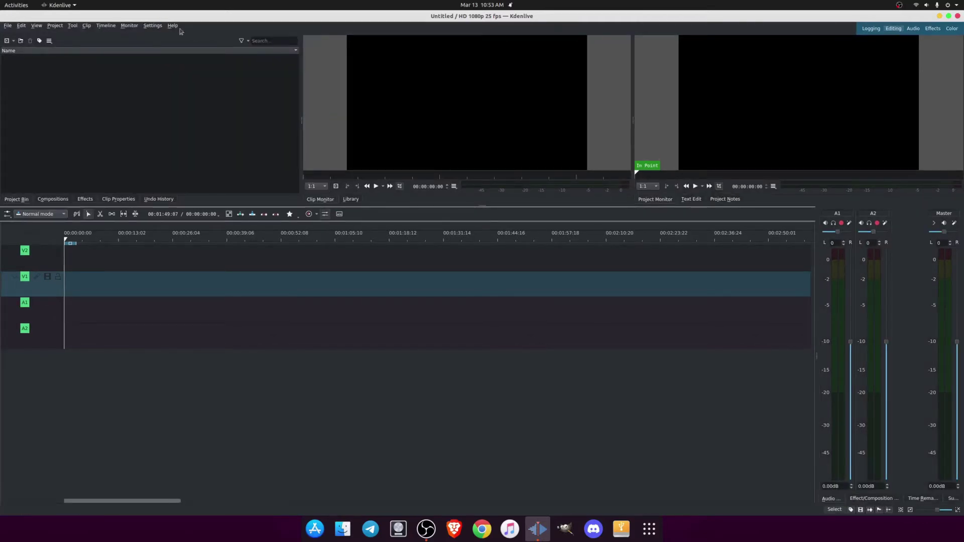
left_click(156, 28)
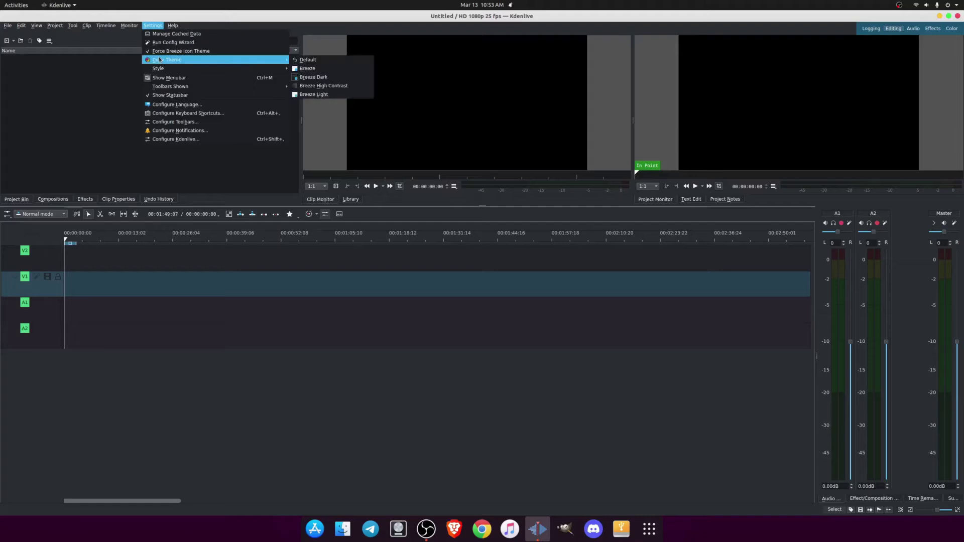
mouse_move(164, 70)
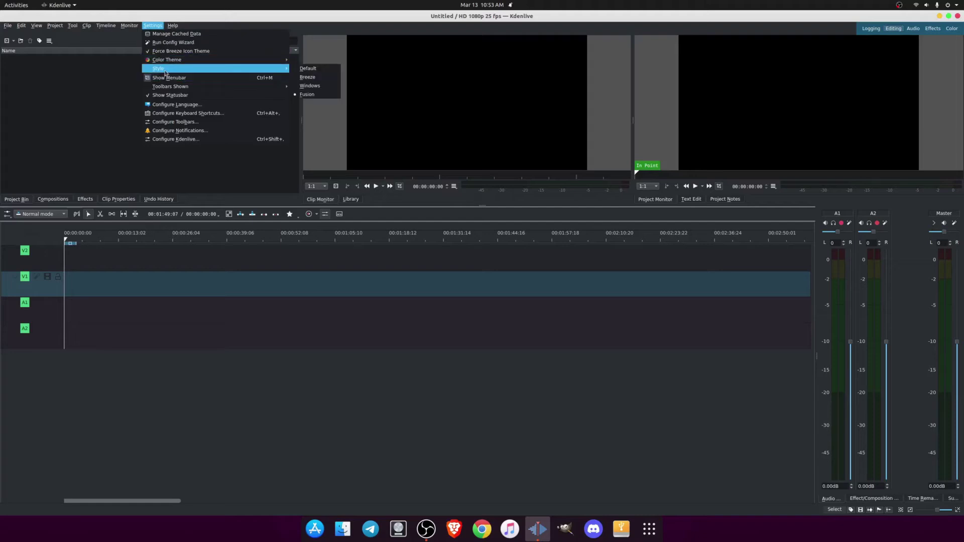
left_click(309, 88)
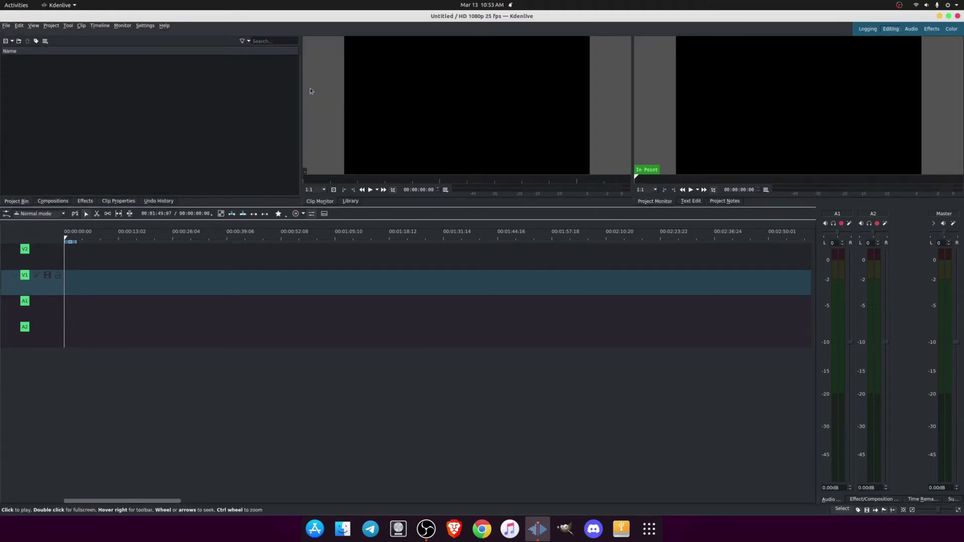
- Apply the Breeze style to the interface and switch it back to the Default style
left_click(143, 26)
mouse_move(151, 68)
left_click(275, 76)
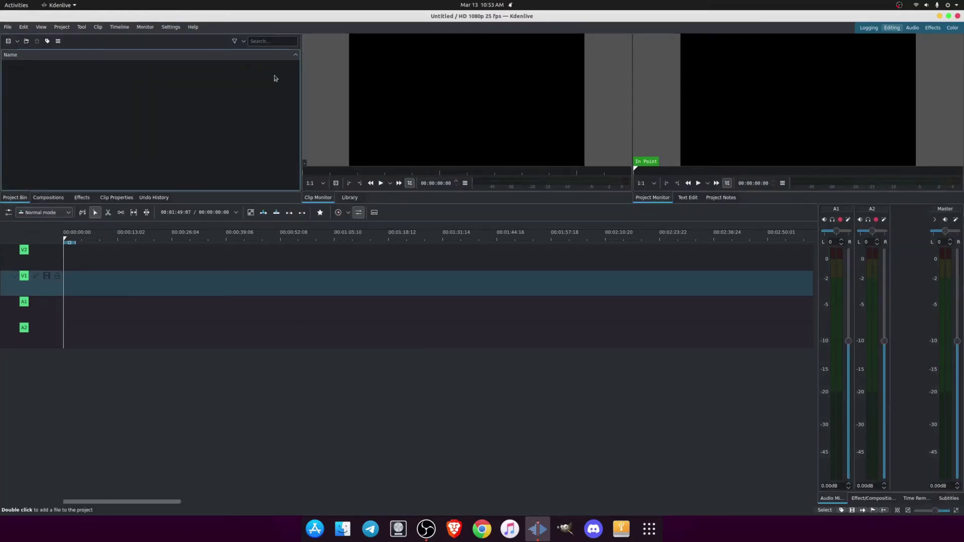
left_click(171, 26)
mouse_move(223, 79)
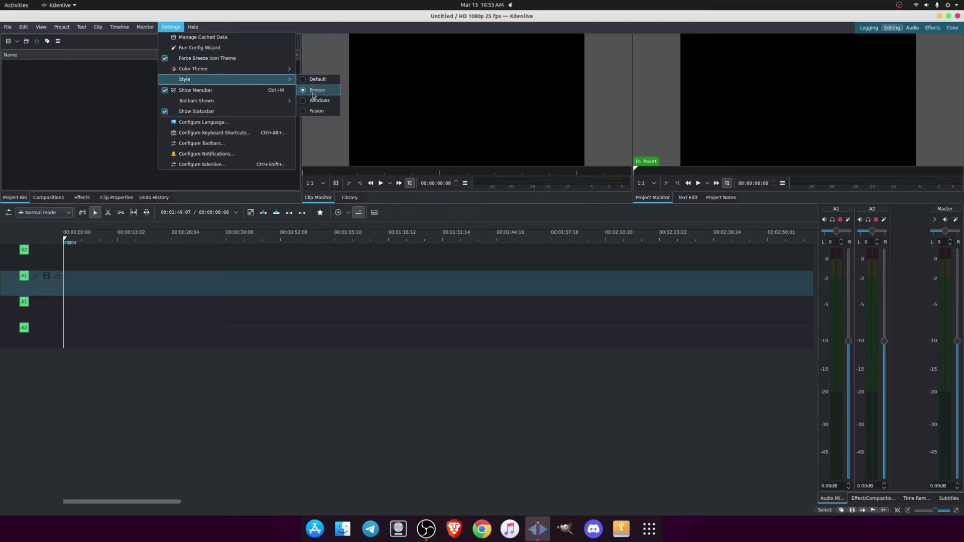
left_click(318, 80)
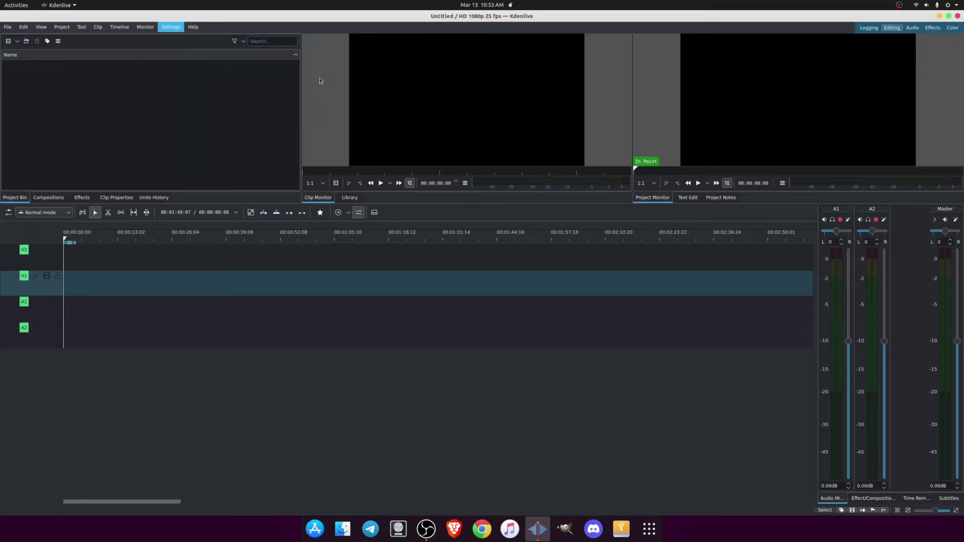
- Change the interface style from Default to Fusion
left_click(172, 27)
mouse_move(224, 79)
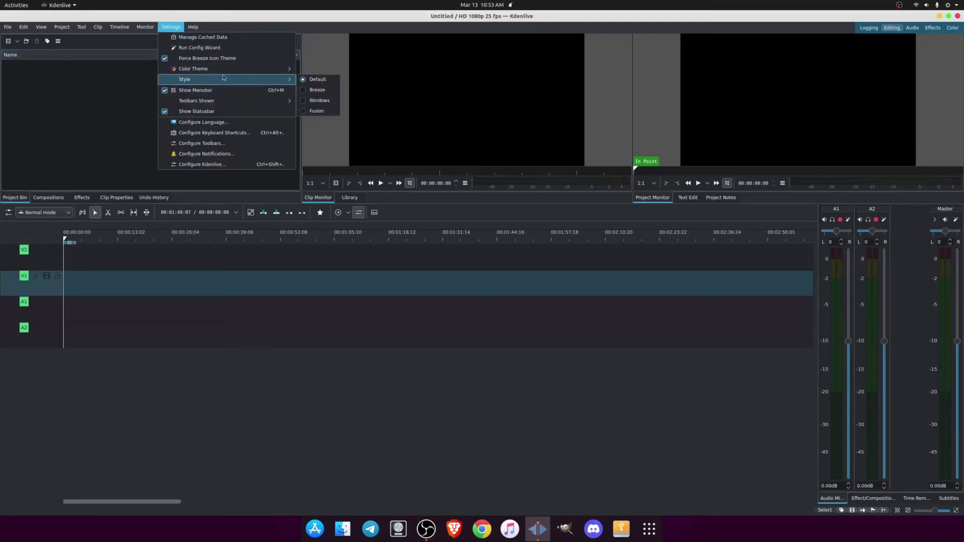
left_click(313, 100)
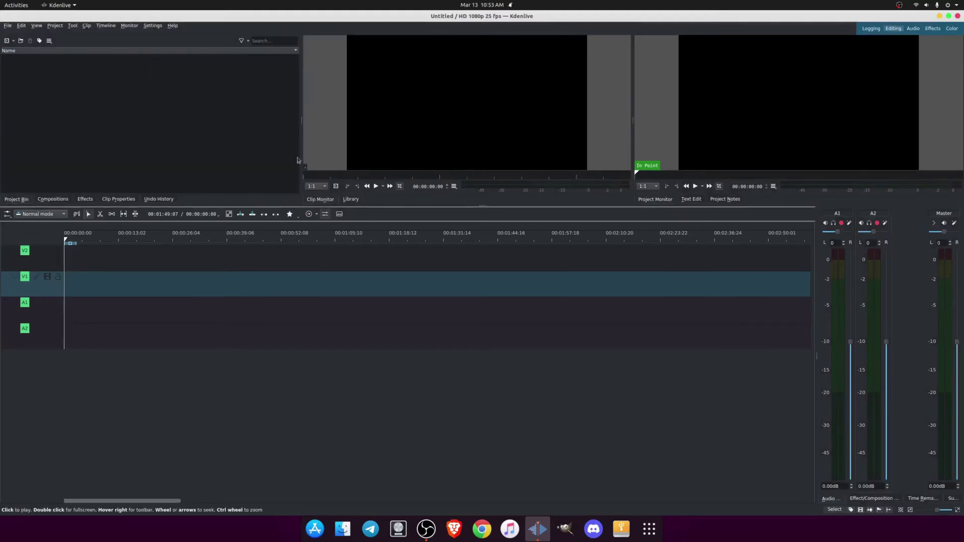
- Set the interface style to Breeze
left_click(151, 25)
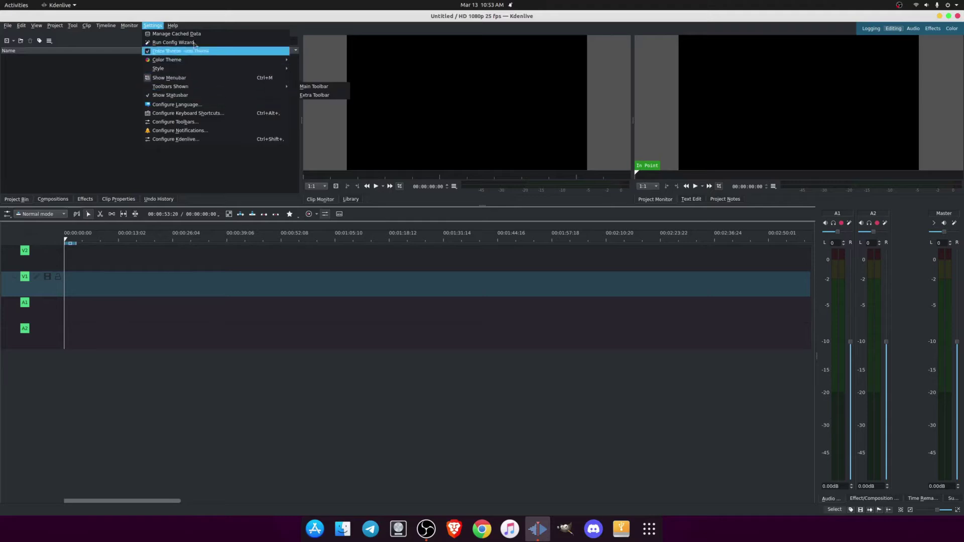
mouse_move(199, 72)
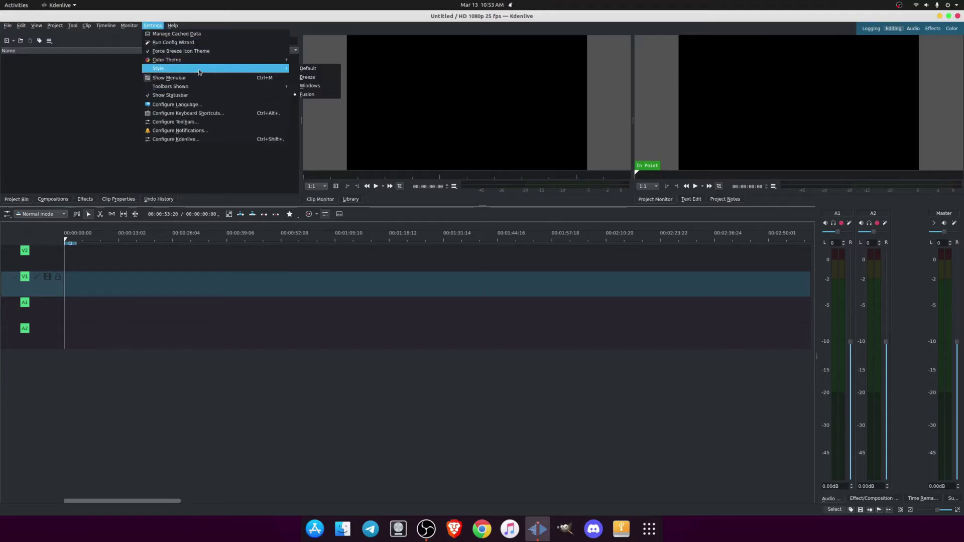
left_click(303, 77)
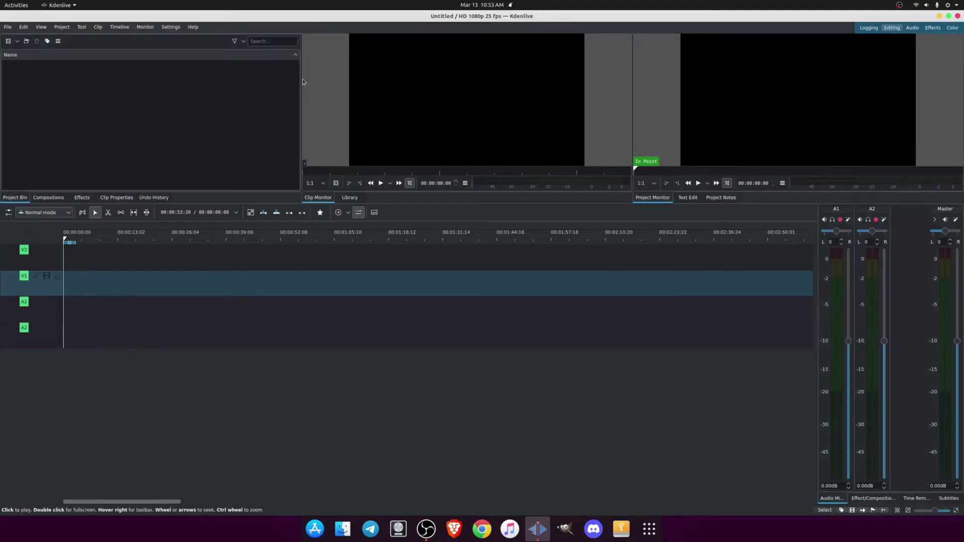
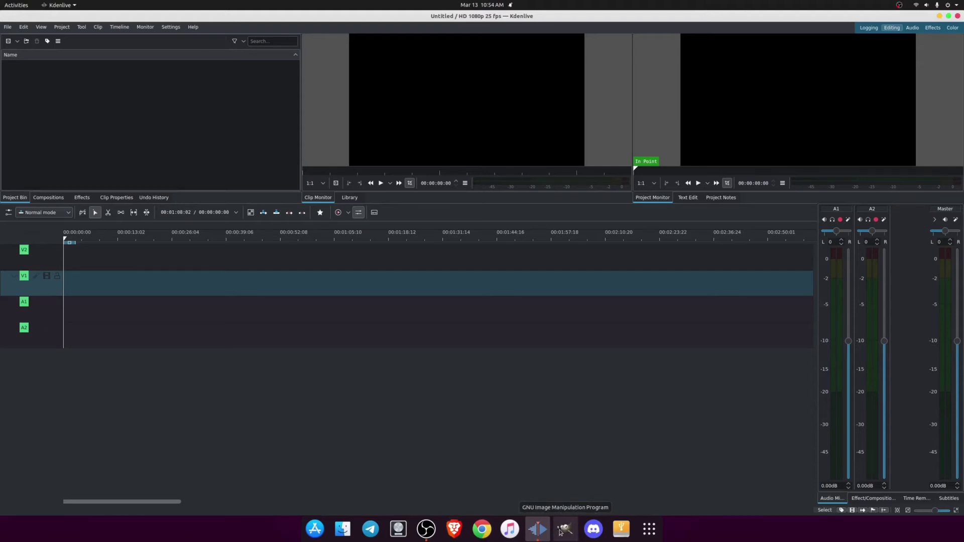
left_click(649, 530)
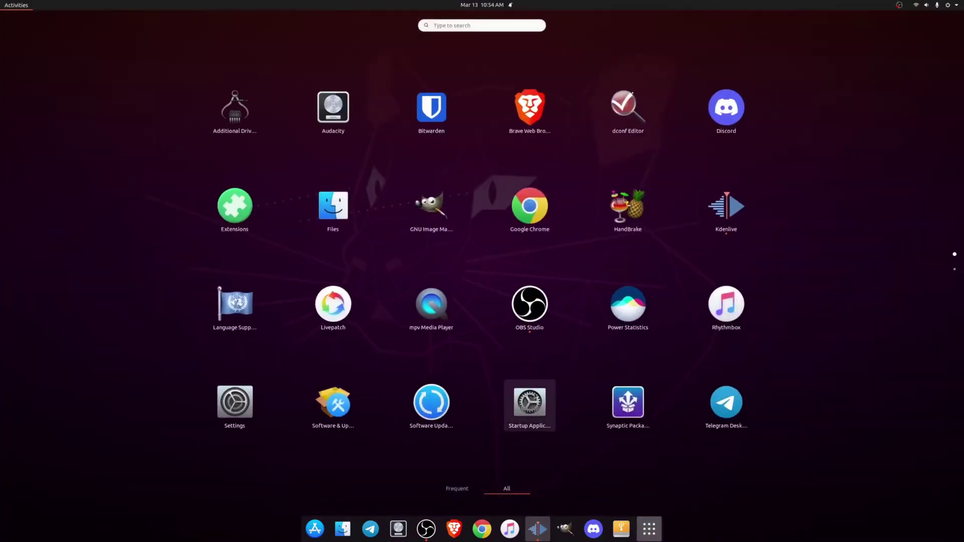
scroll(536, 396, "up", 1)
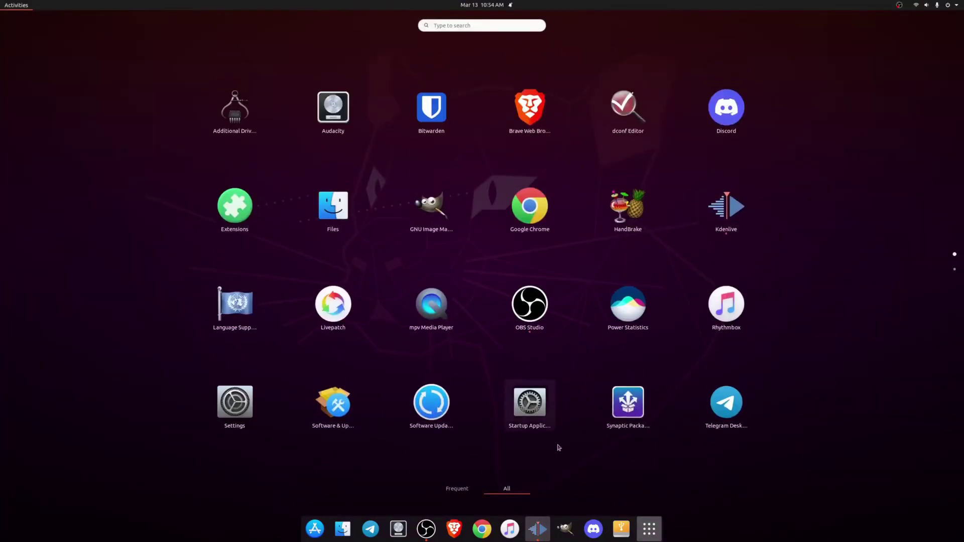
left_click(649, 530)
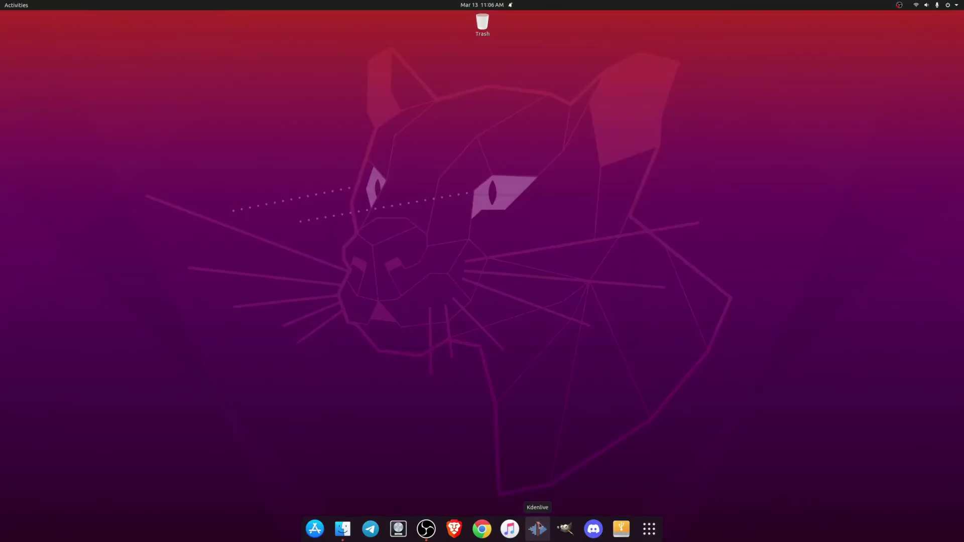
- Launch Kdenlive and open the Downloads folder for adding clips to the project bin
left_click(539, 527)
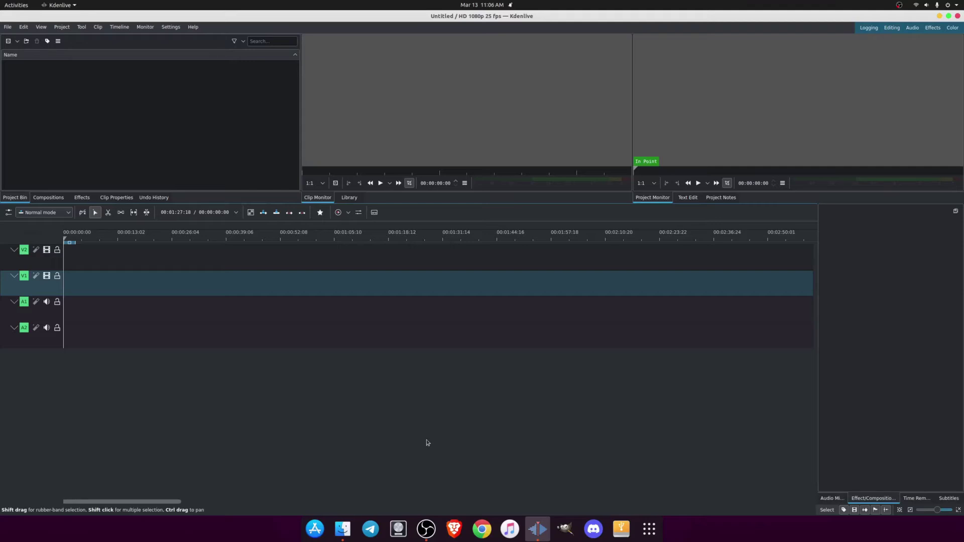
right_click(118, 123)
left_click(129, 136)
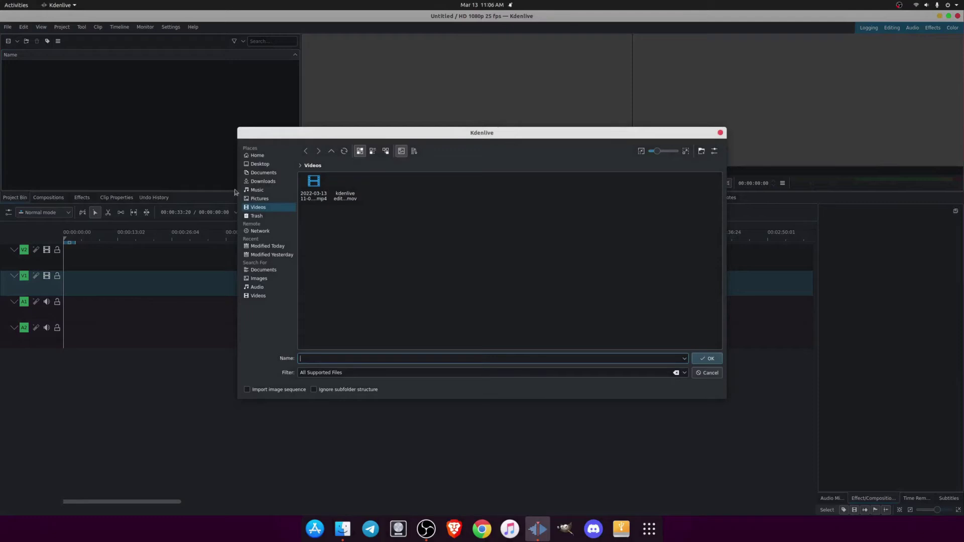
left_click(265, 183)
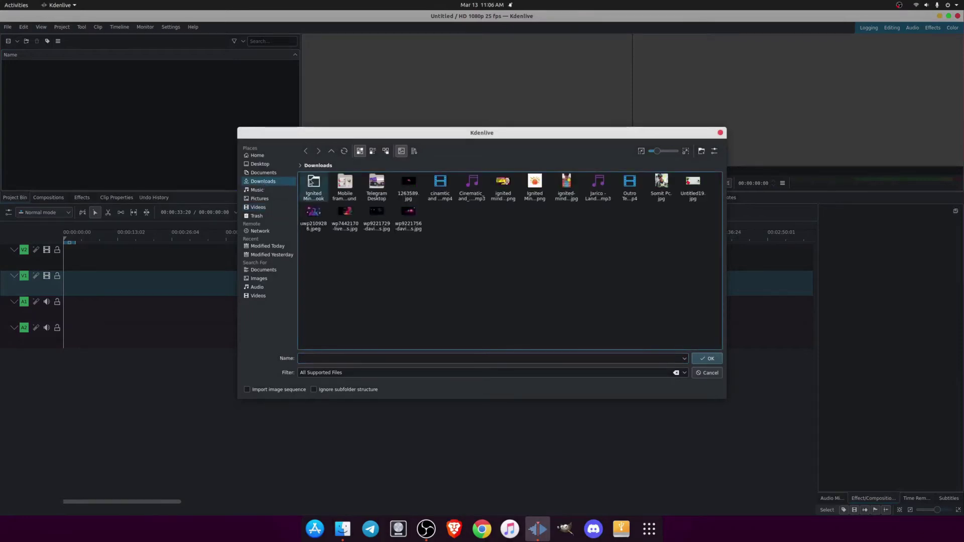
- Import the two cinematic music files, the Jarico mp3, the Outro Template mp4 and wp9221756-davinci-resolve-wallpapers.jpg, and decline switching to the clip's profile
left_click(441, 190)
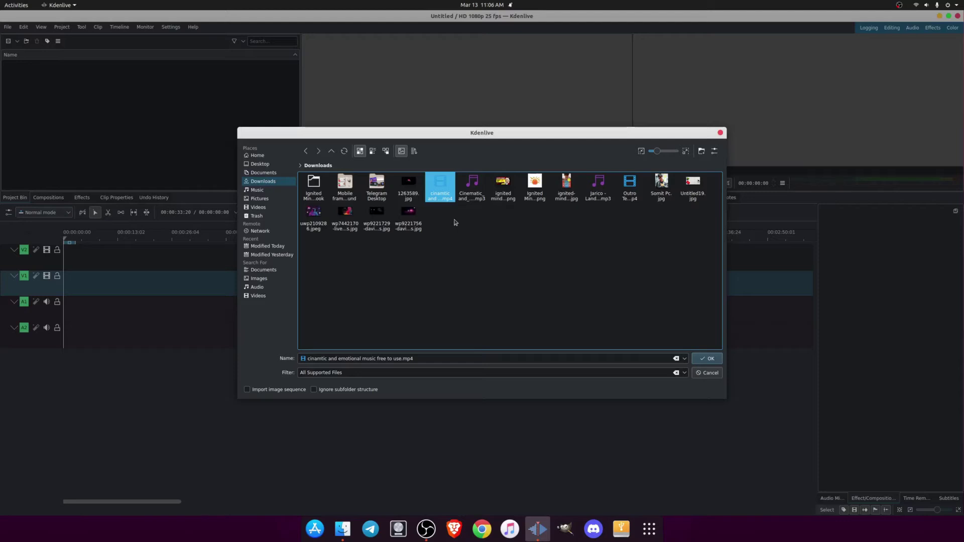
left_click(473, 190, "ctrl")
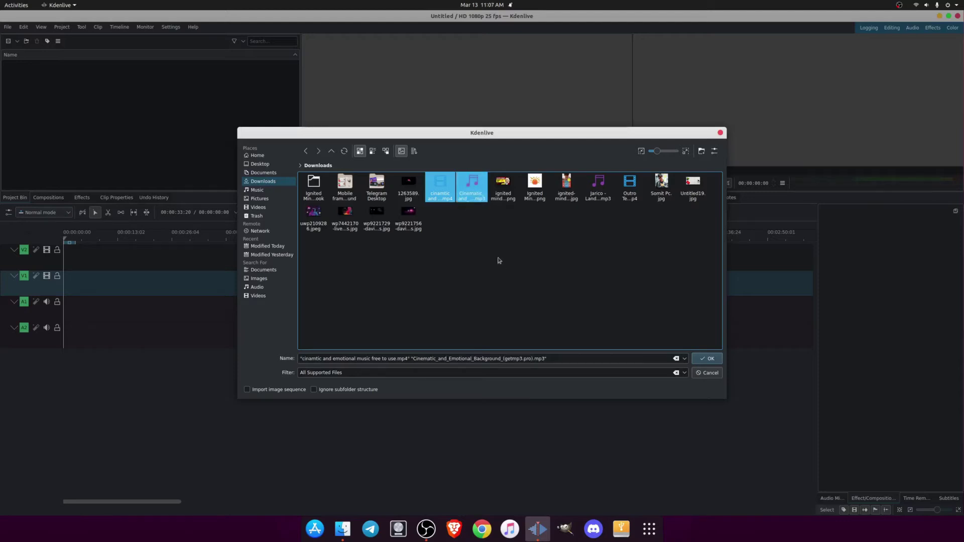
left_click(410, 217, "ctrl")
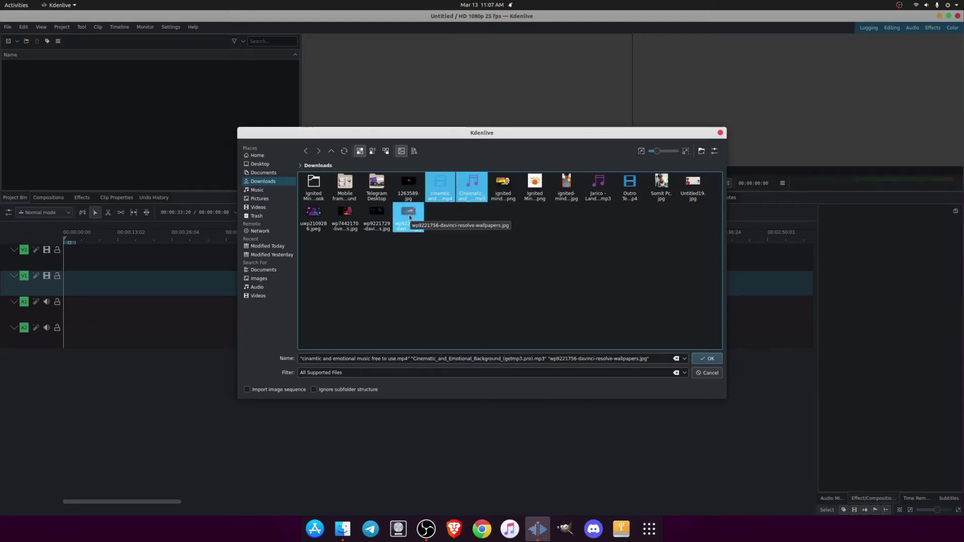
left_click(631, 201, "ctrl")
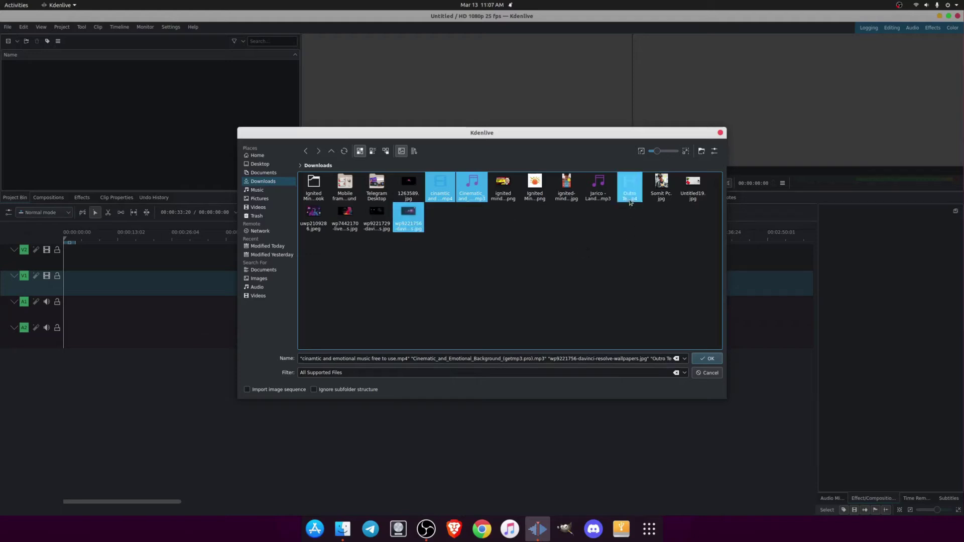
left_click(599, 188, "ctrl")
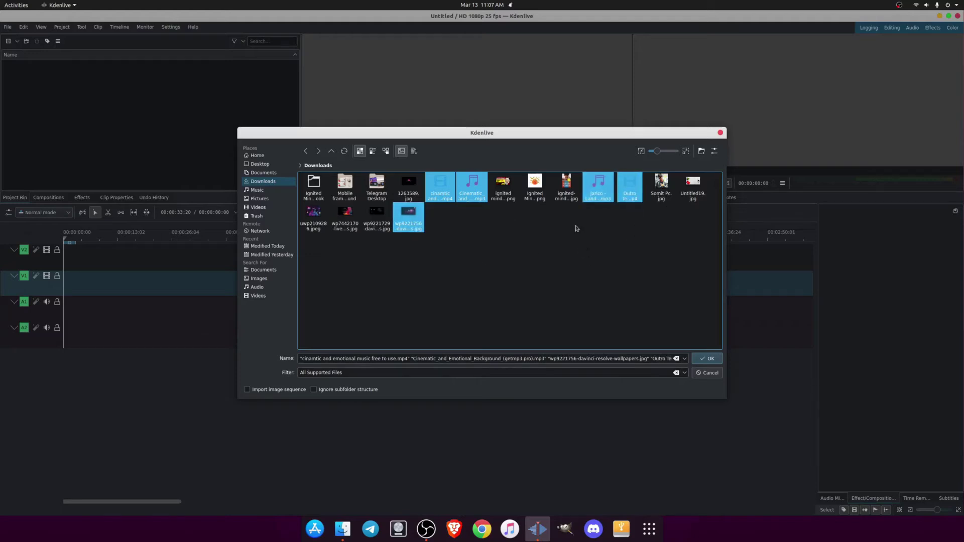
left_click(706, 359)
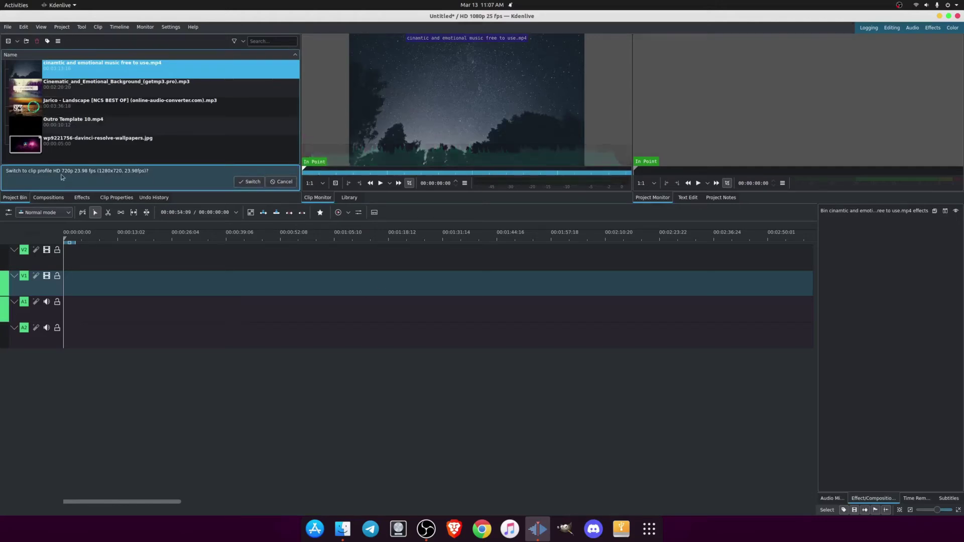
left_click(259, 186)
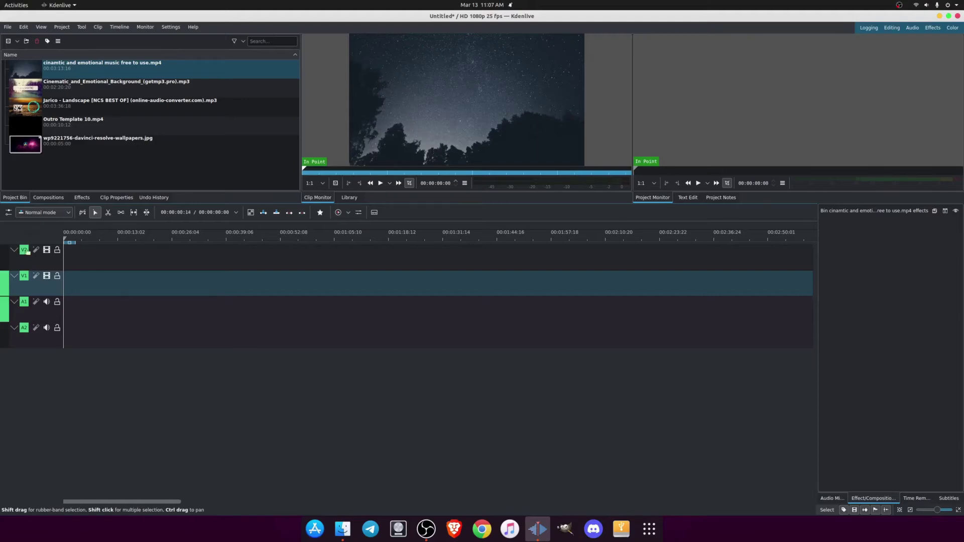
right_click(117, 171)
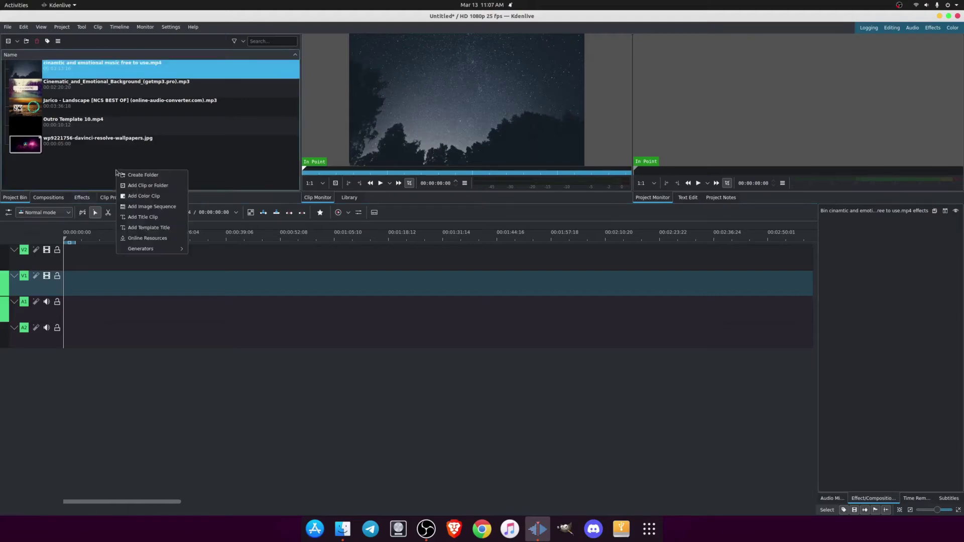
key("Escape")
- From the file manager's Hard Drive folder DaVinci Workflow/Stock Footage/Happy Life, add the Snow, Swimming, Vacation and Walk videos to the project bin
left_click(343, 527)
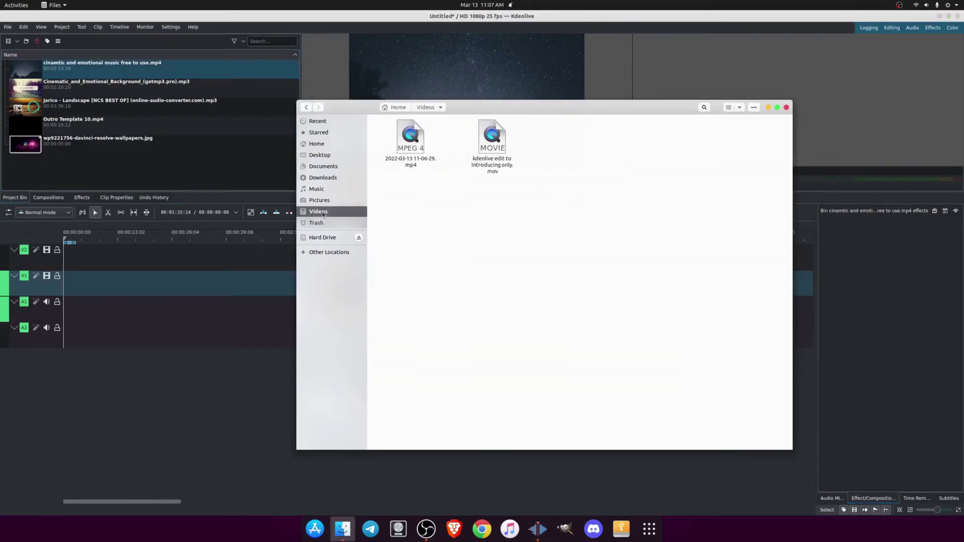
left_click(324, 238)
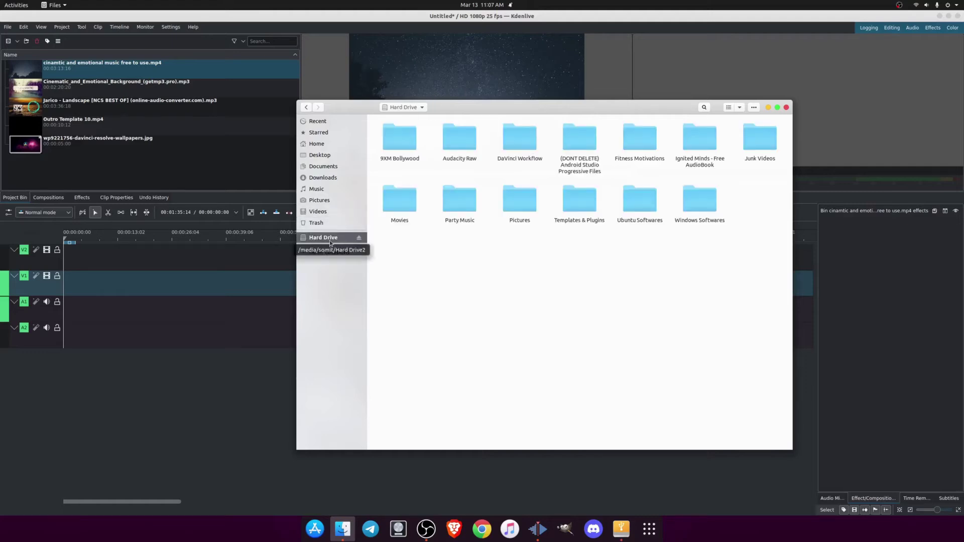
double_click(513, 141)
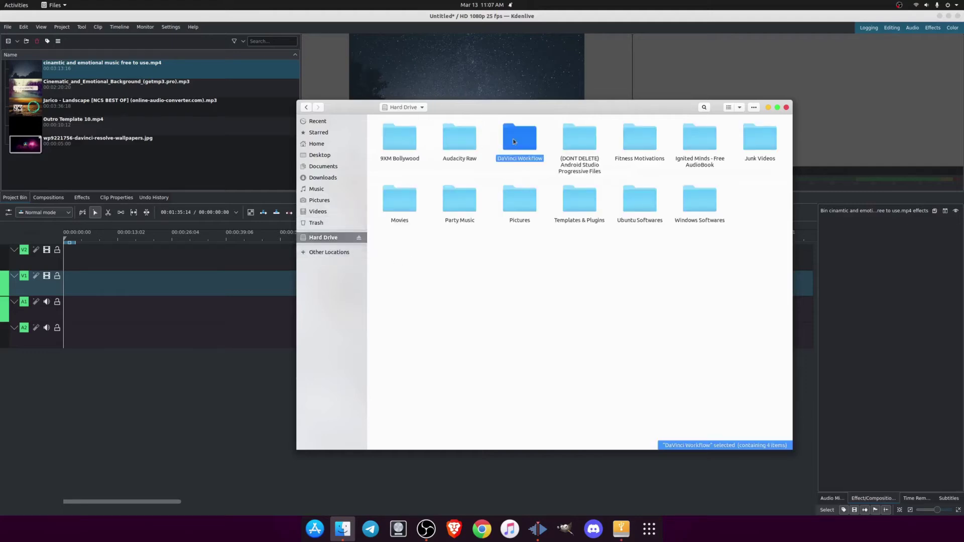
double_click(616, 146)
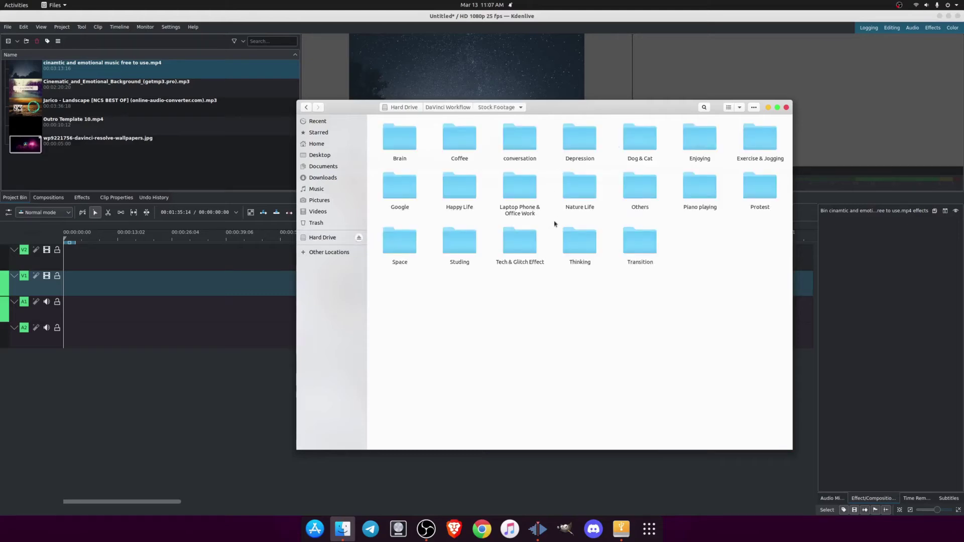
double_click(457, 185)
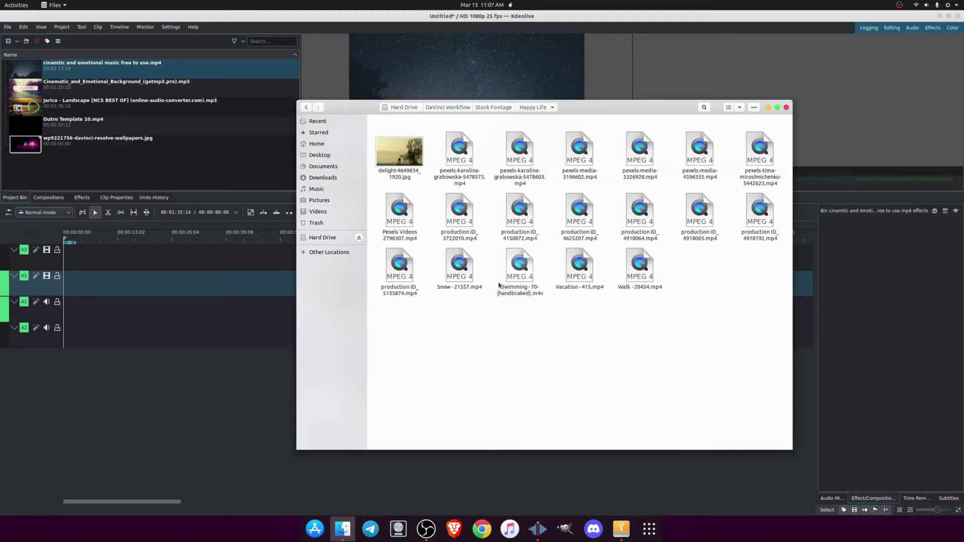
left_click_drag(682, 319, 194, 168)
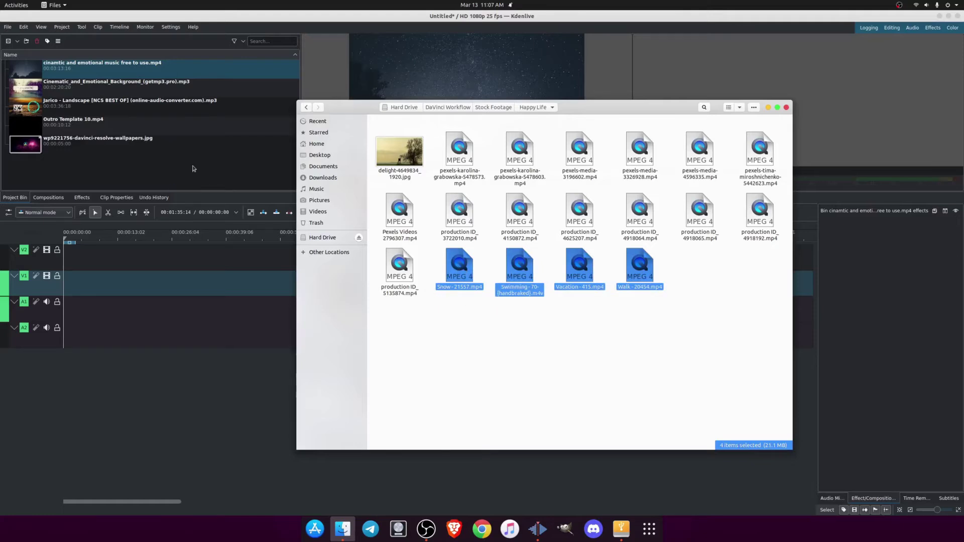
left_click(768, 108)
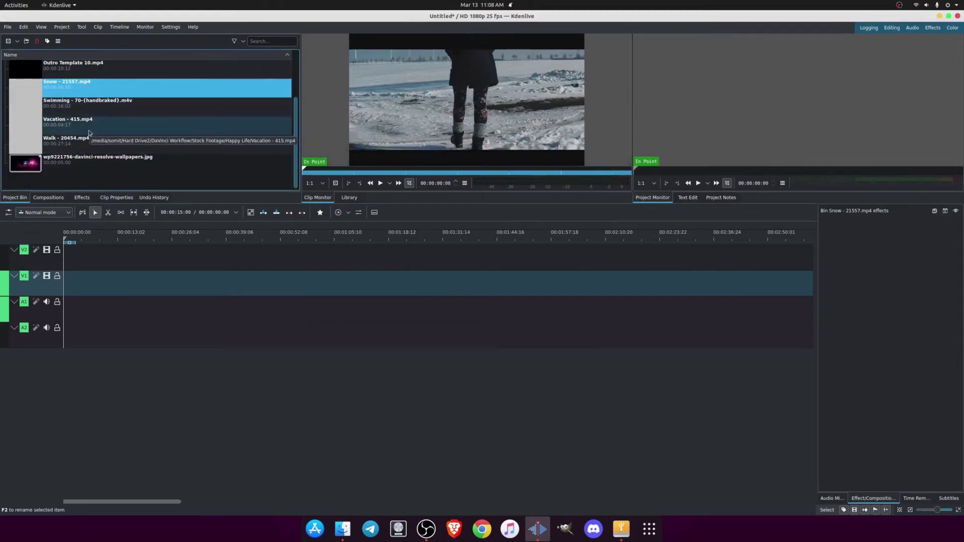
- Select all clips in the project bin and place them at the start of track V1
scroll(131, 143, "up", 1)
left_click(152, 132)
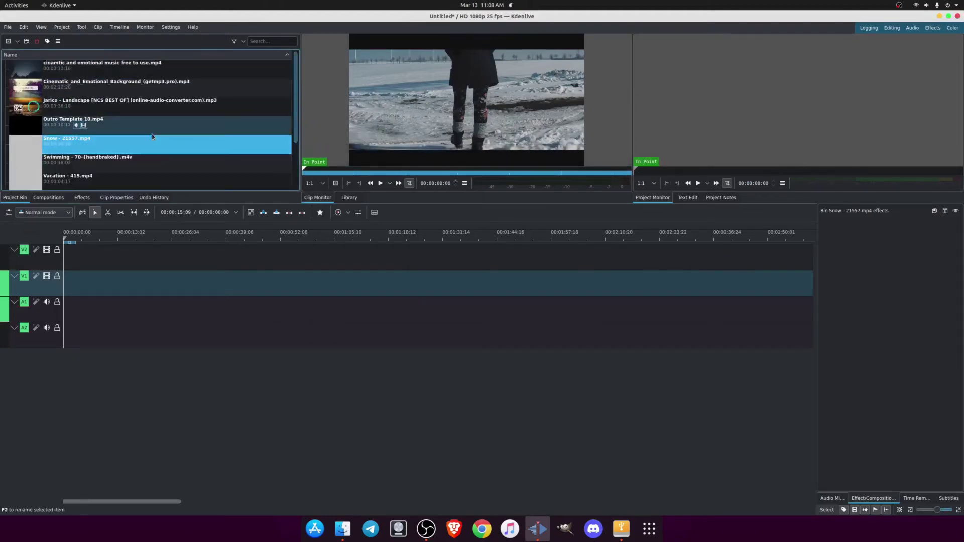
left_click(64, 65, "shift")
key("ctrl+a")
left_click_drag(63, 104, 69, 287)
- Preview the first timeline clip by playing it from about 00:00:56
left_click(172, 251)
left_click(298, 250)
key("space")
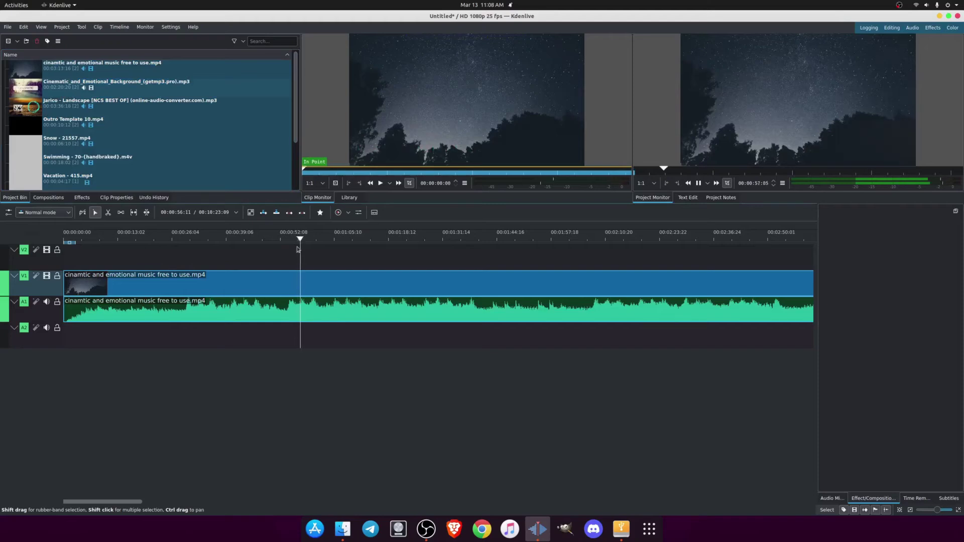
key("space")
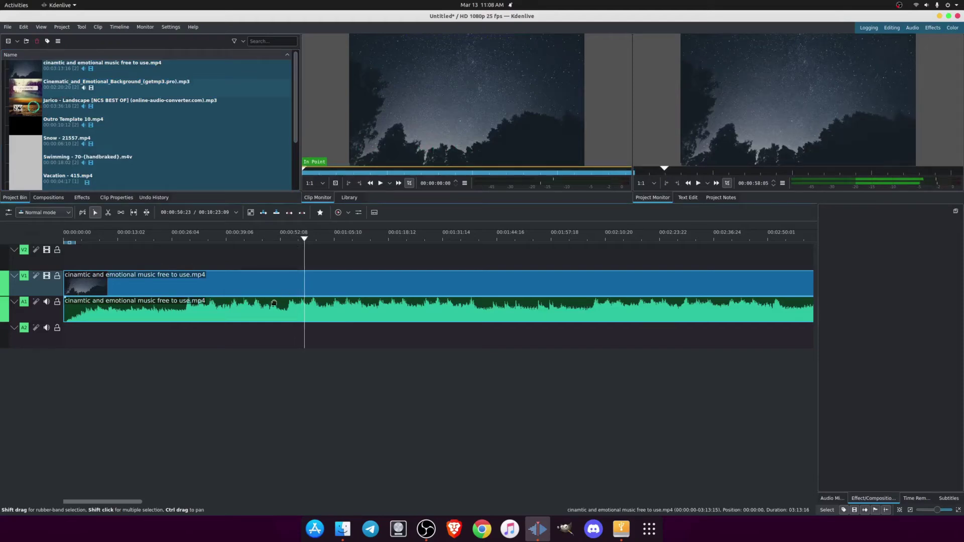
- Delete the first clip, "cinamtic and emotional music free to use.mp4", from the timeline
scroll(274, 303, "down", 1, "ctrl")
scroll(275, 302, "down", 1, "ctrl")
left_click(285, 293)
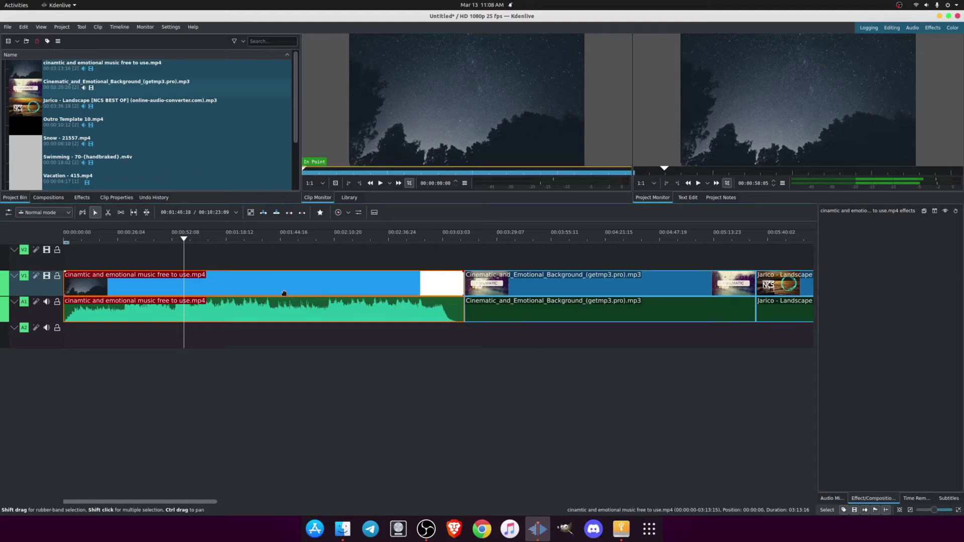
key("Delete")
- Remove the empty space at the start of the timeline in all tracks
left_click(283, 292)
left_click(227, 287)
left_click(90, 284)
left_click(214, 289)
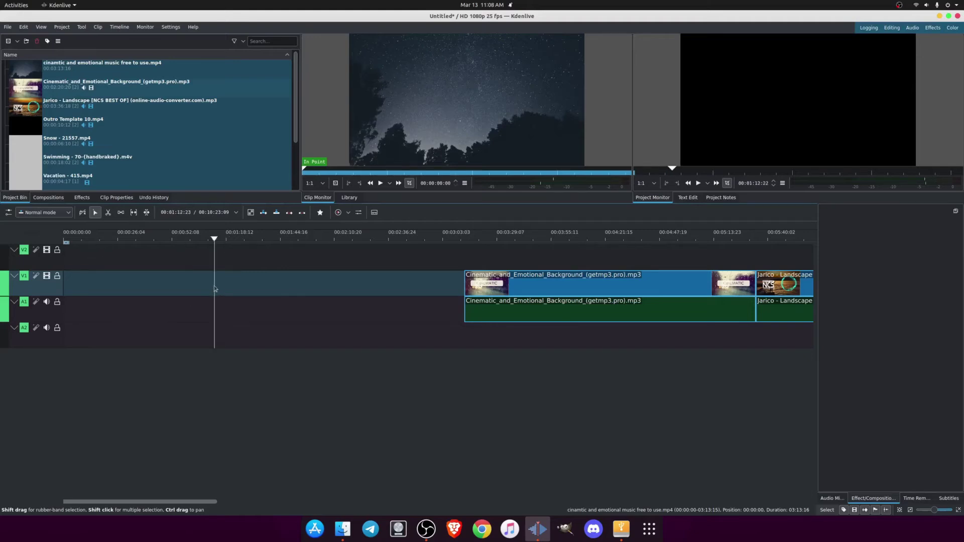
right_click(268, 288)
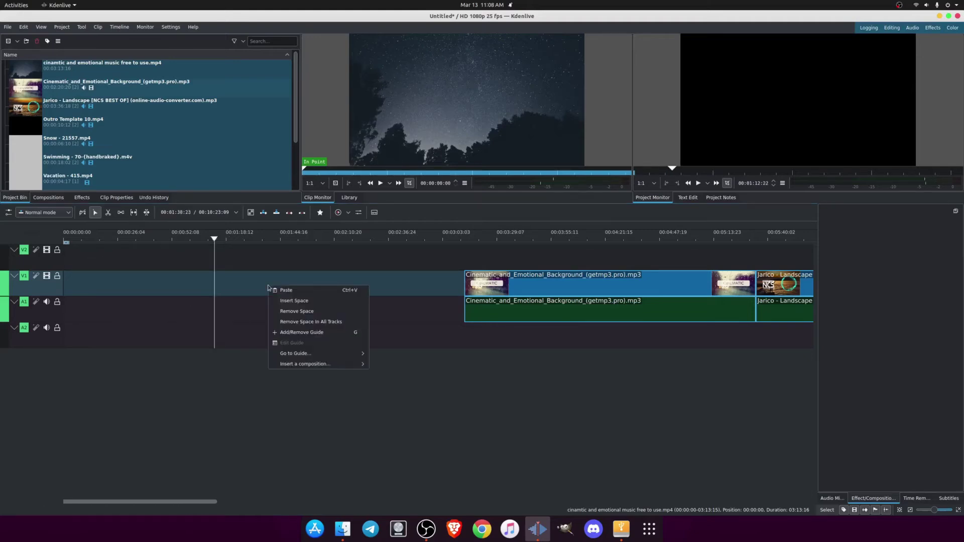
left_click(307, 321)
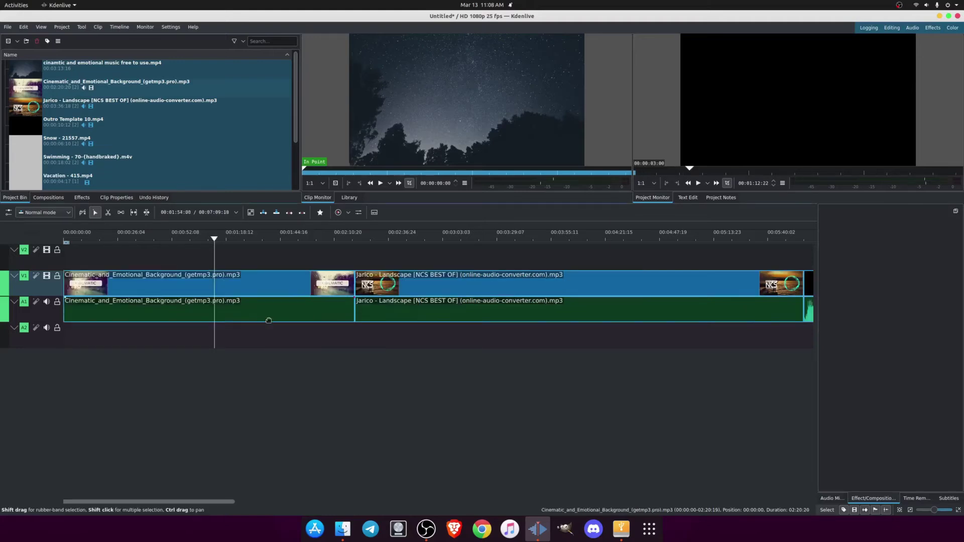
- Scrub through the Cinematic_and_Emotional_Background mp3 clip and delete it from the timeline
left_click(136, 241)
left_click_drag(136, 242, 63, 242)
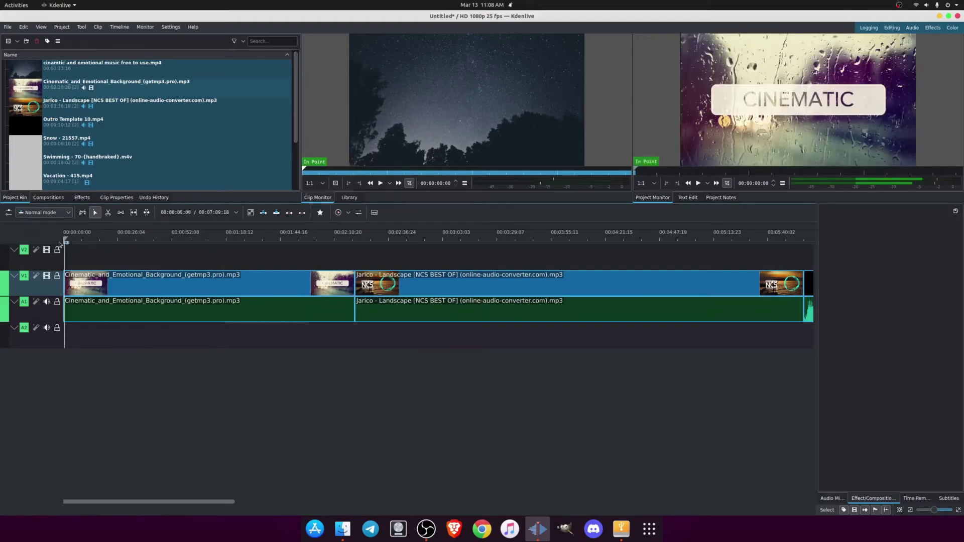
left_click(244, 241)
left_click_drag(254, 250, 288, 250)
left_click(241, 283)
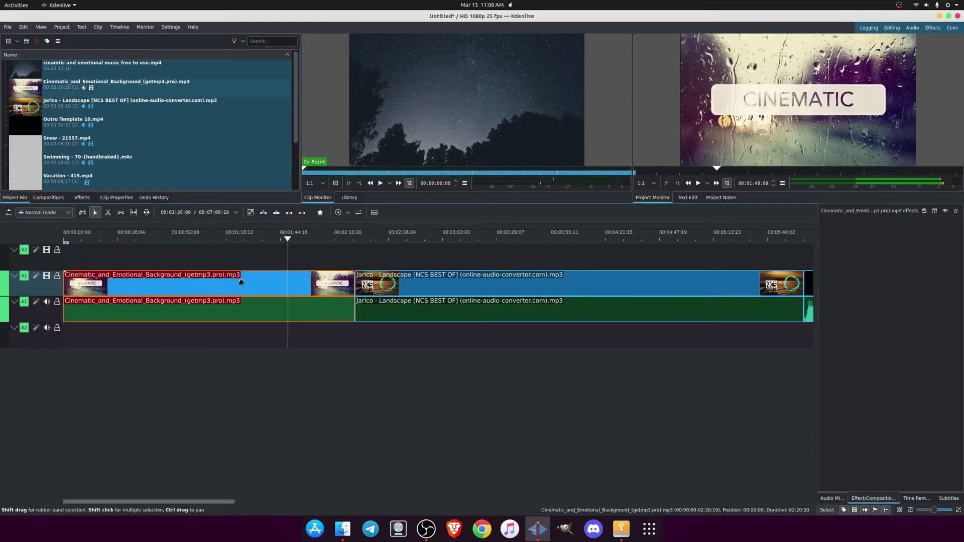
key("Delete")
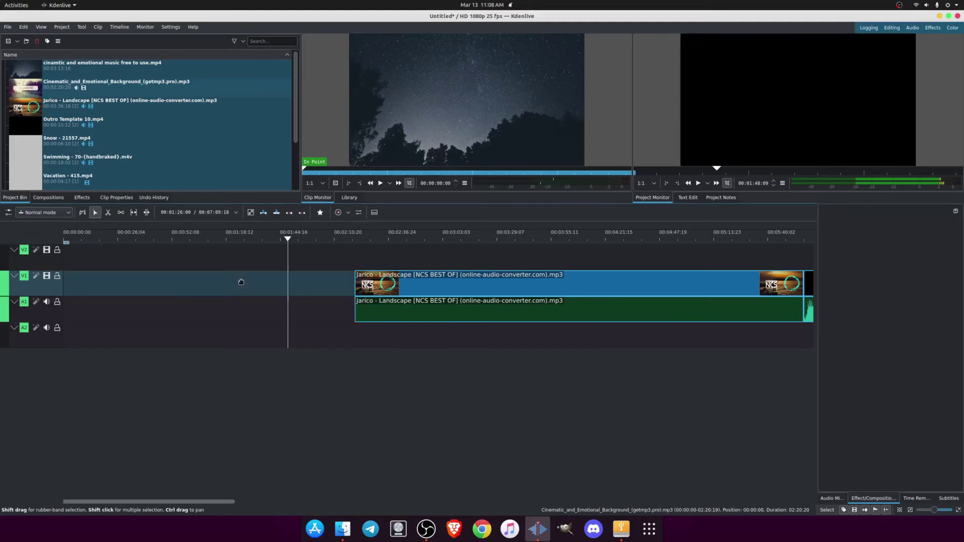
- Delete the "Jarico - Landscape" clip from the timeline
left_click(405, 240)
left_click(443, 307)
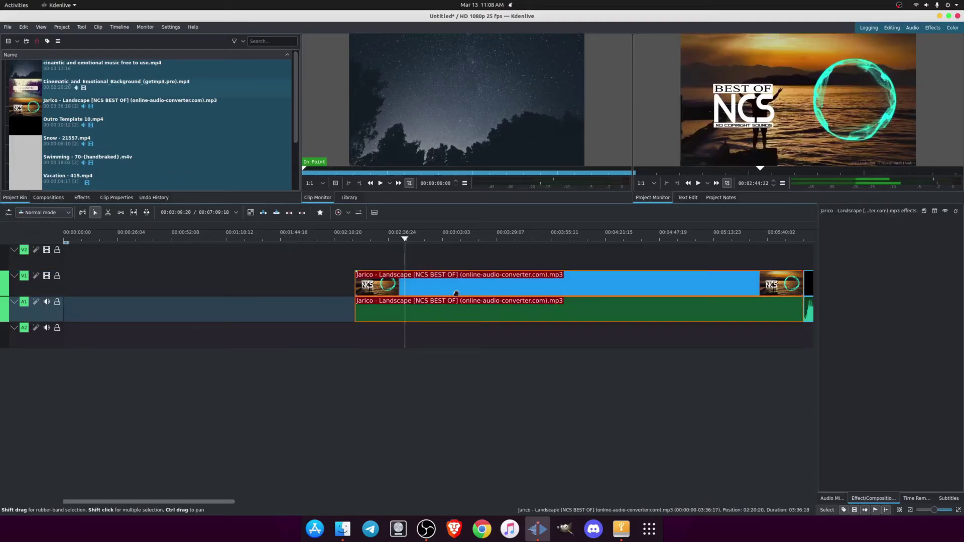
key("Delete")
- Remove the empty space before the remaining clips on track V1
left_click(656, 284)
left_click(598, 293)
right_click(581, 286)
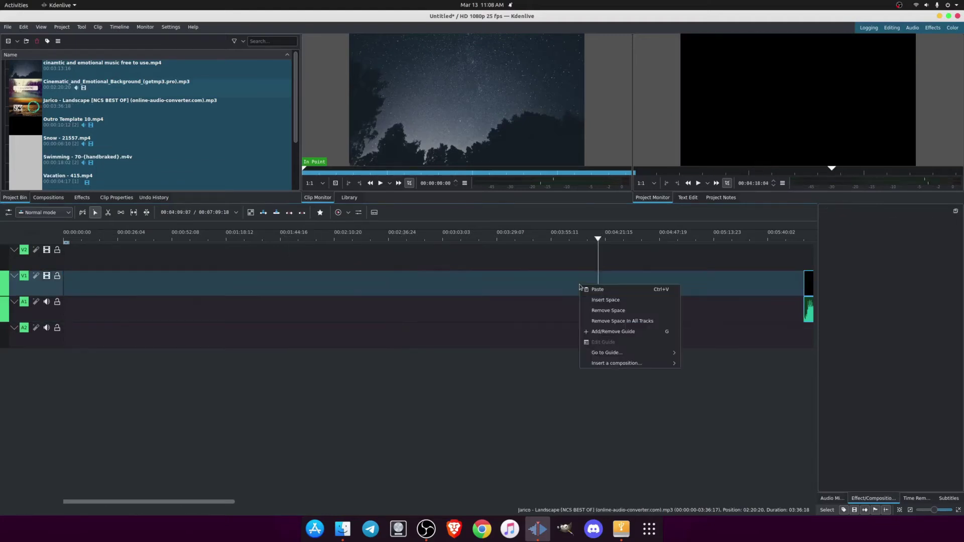
left_click(606, 311)
- Scrub over the remaining clips and play the timeline from its beginning
left_click_drag(84, 241, 182, 244)
key("Home")
key("space")
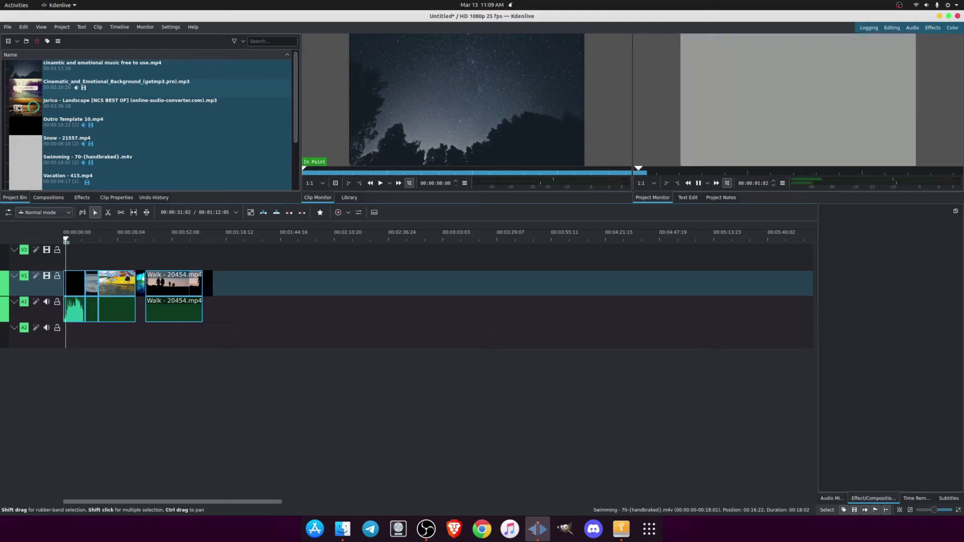
key("space")
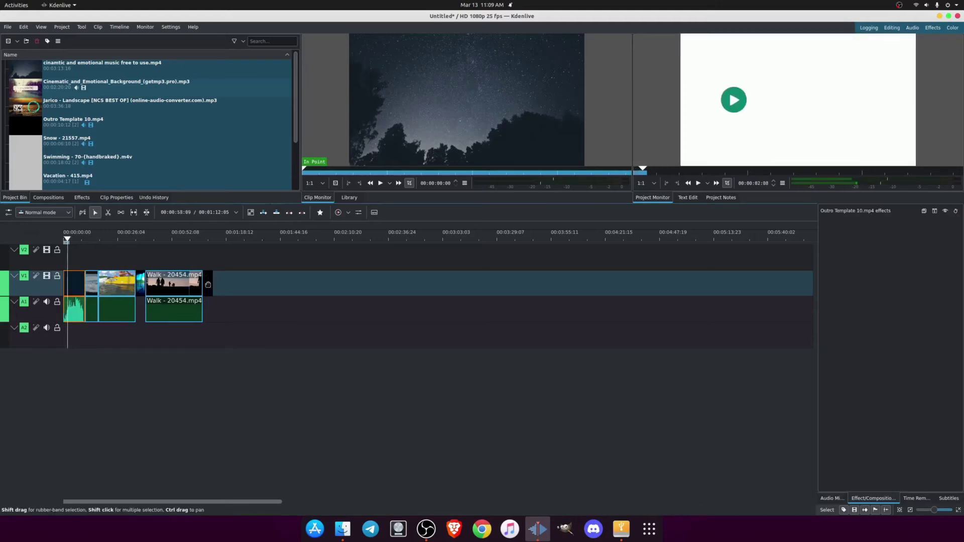
- Move the Outro Template 10.mp4 clip behind the last timeline clip and remove the space left at the start
left_click_drag(76, 285, 226, 284)
right_click(76, 288)
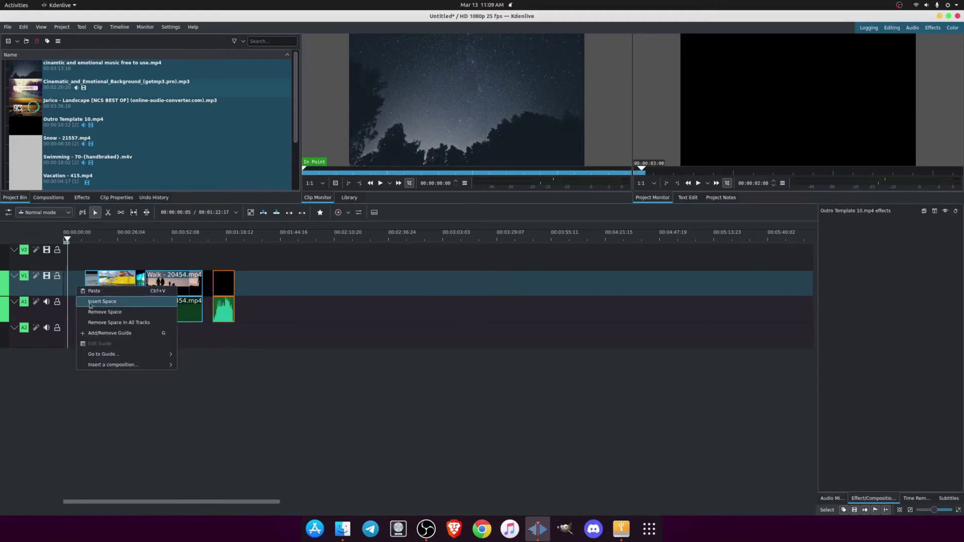
left_click(95, 311)
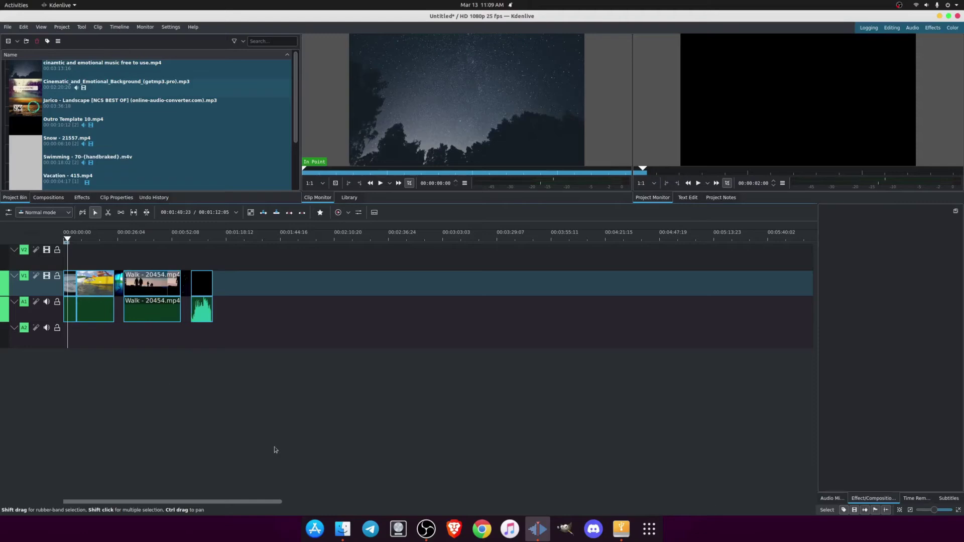
- Import ten clips from the Happy Life folder, from pexels-karolina-grabowska-5478603.mp4 to production ID_4918192.mp4, into the project bin
left_click(342, 529)
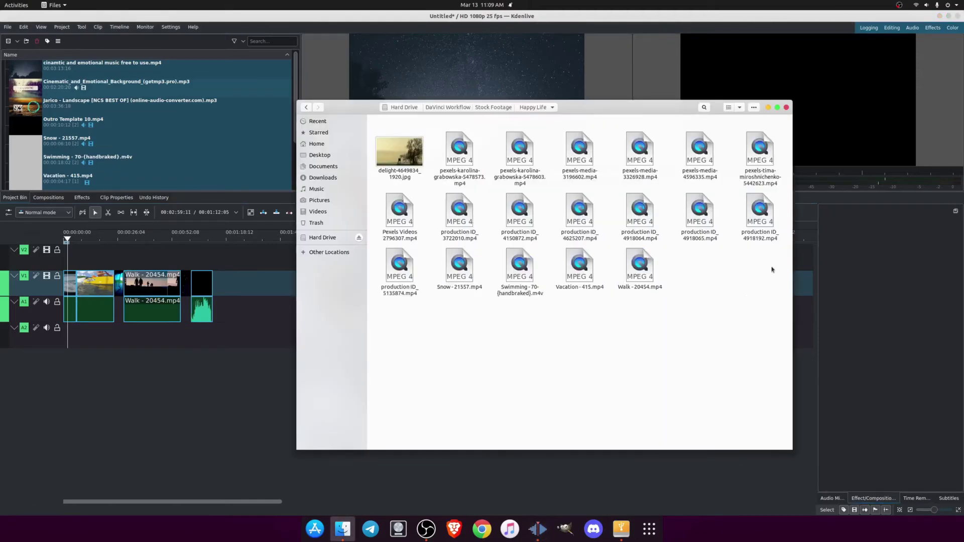
left_click_drag(773, 263, 755, 218)
left_click(497, 151)
left_click_drag(527, 163, 155, 144)
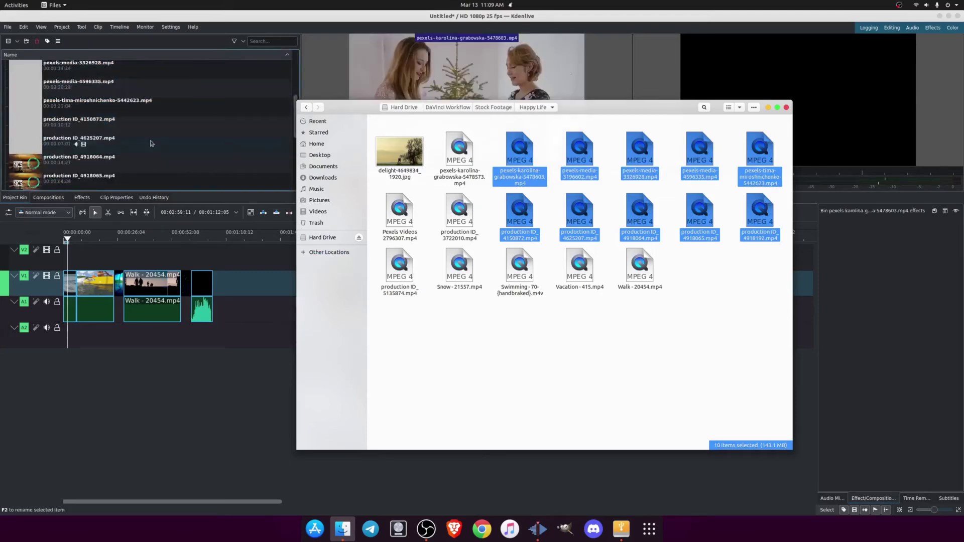
- Add the six bin clips from pexels-karolina-grabowska-5478603.mp4 to production ID_4150872.mp4 after the last clip on V1 and preview the first one
scroll(145, 139, "down", 1)
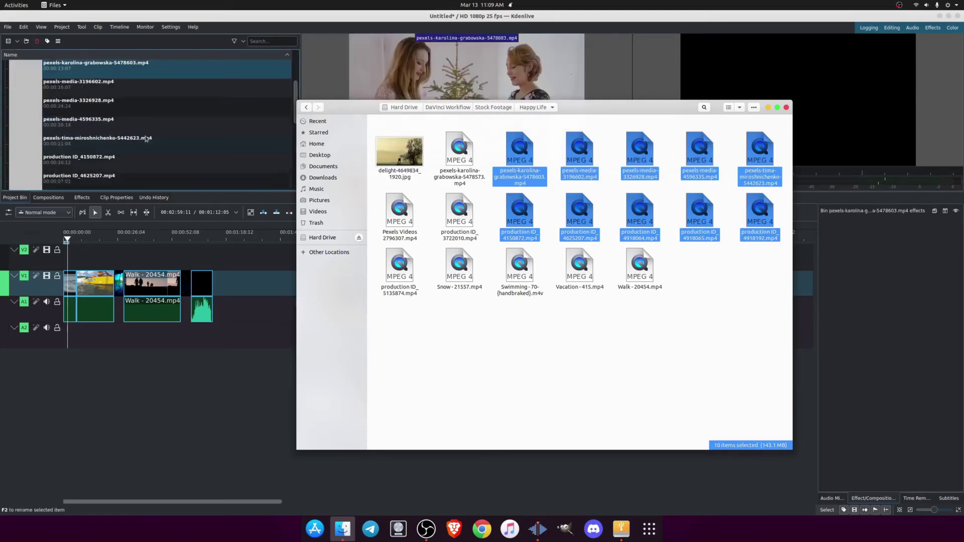
left_click(98, 75)
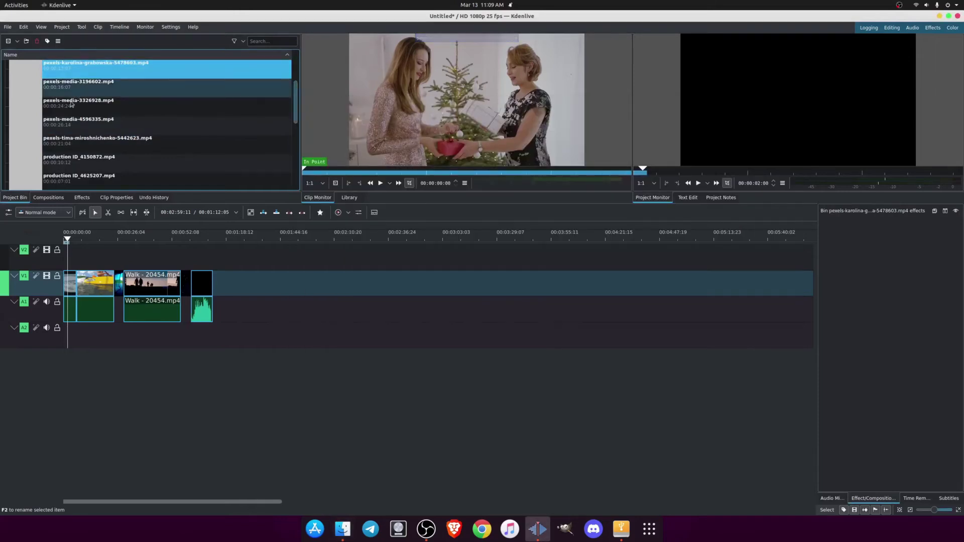
left_click(72, 104, "shift")
left_click(60, 141, "shift")
left_click(60, 164, "shift")
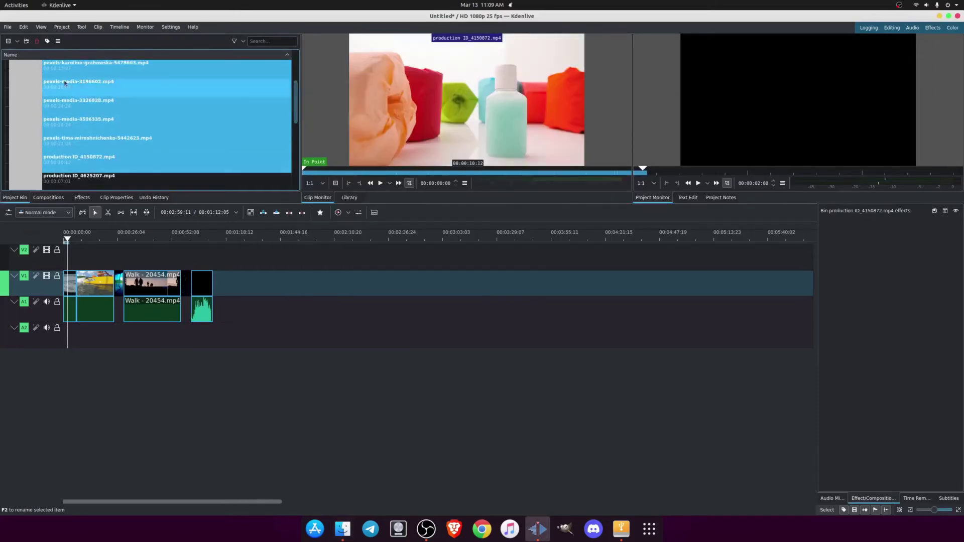
left_click_drag(64, 71, 218, 296)
left_click(224, 251)
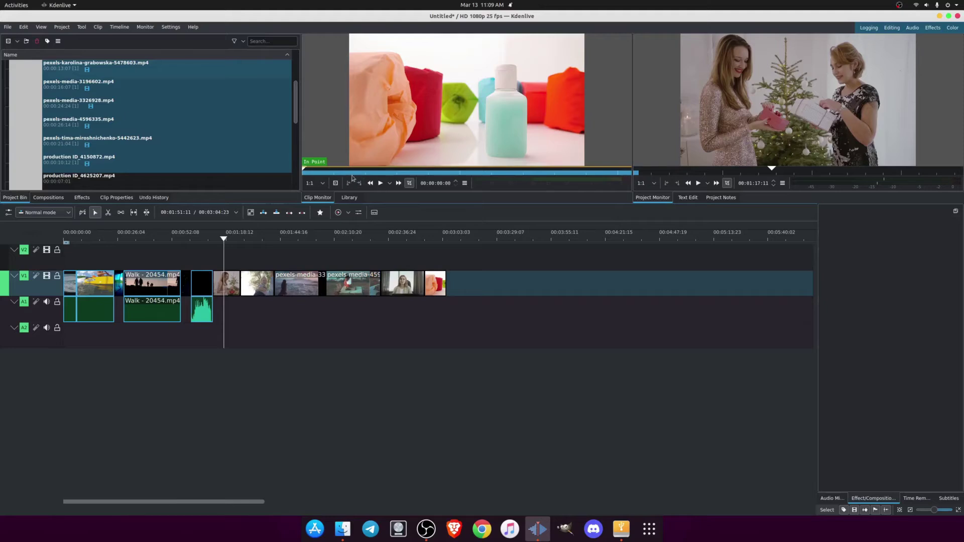
- Set the in point of production ID_4150872.mp4 to 00:00:02:01 and its out point to 00:00:05:16 in the clip monitor
left_click(366, 172)
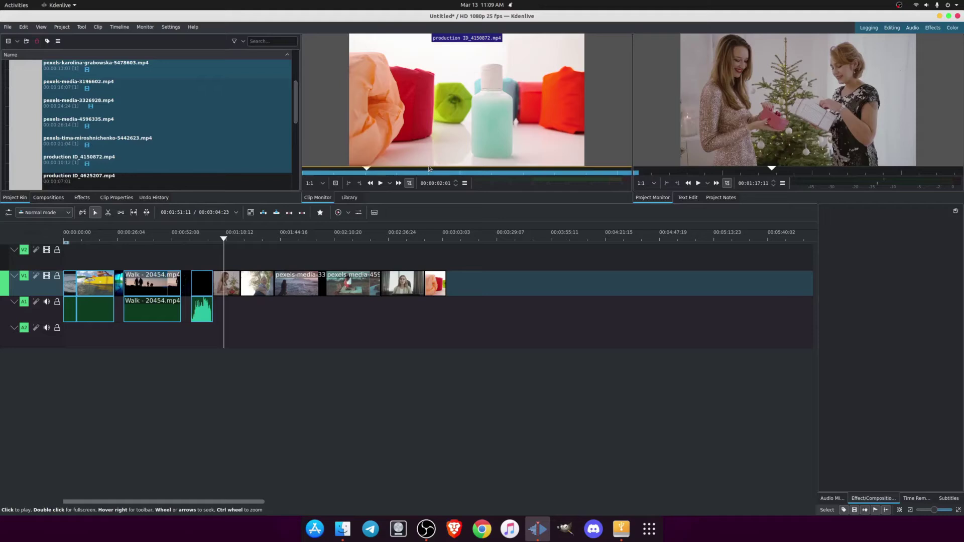
key("i")
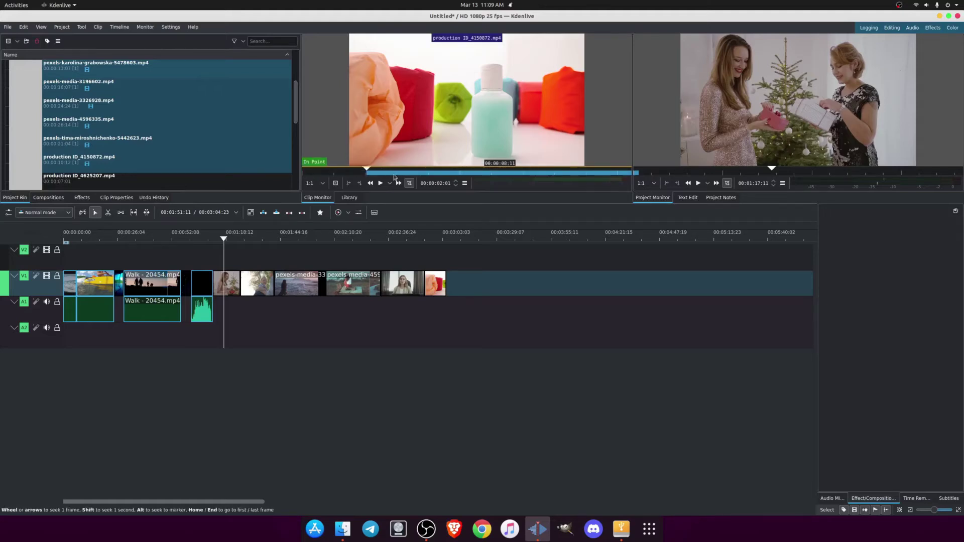
left_click_drag(369, 172, 481, 177)
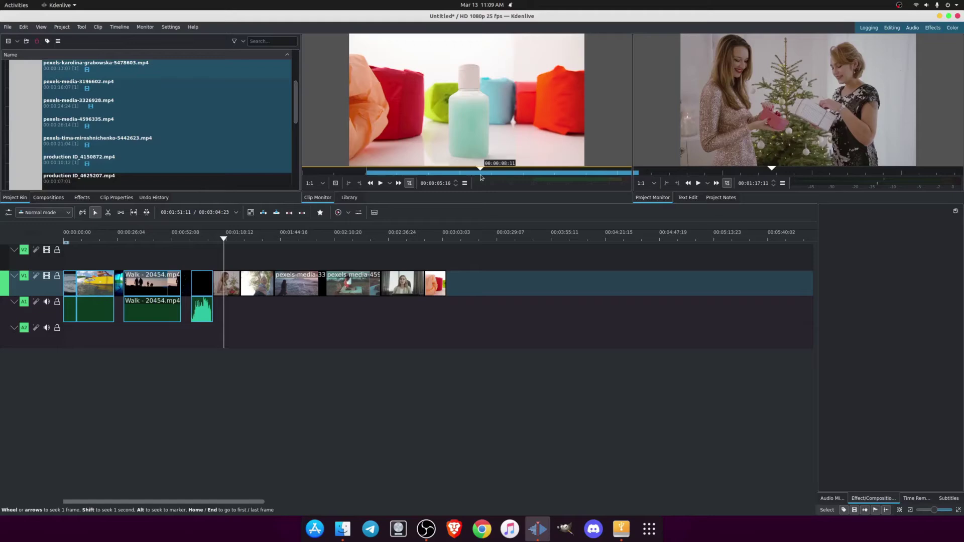
key("o")
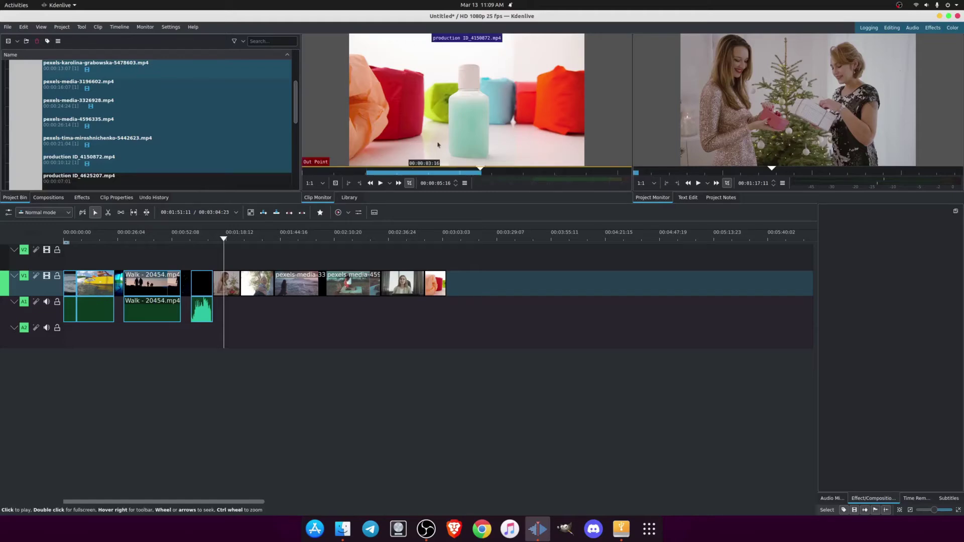
- Place the marked portion of production ID_4150872.mp4 after the last clip on V1 and play it
left_click_drag(428, 125, 450, 284)
left_click(448, 253)
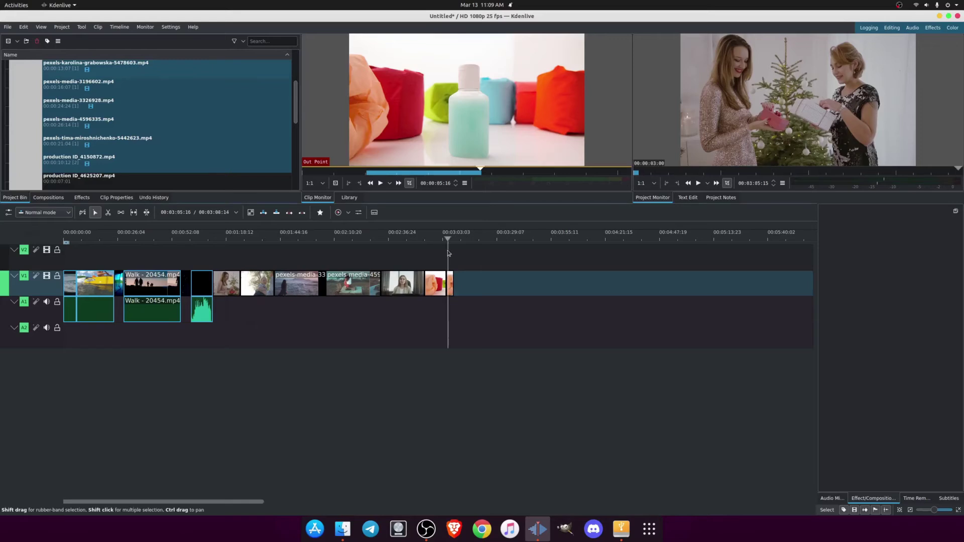
key("space")
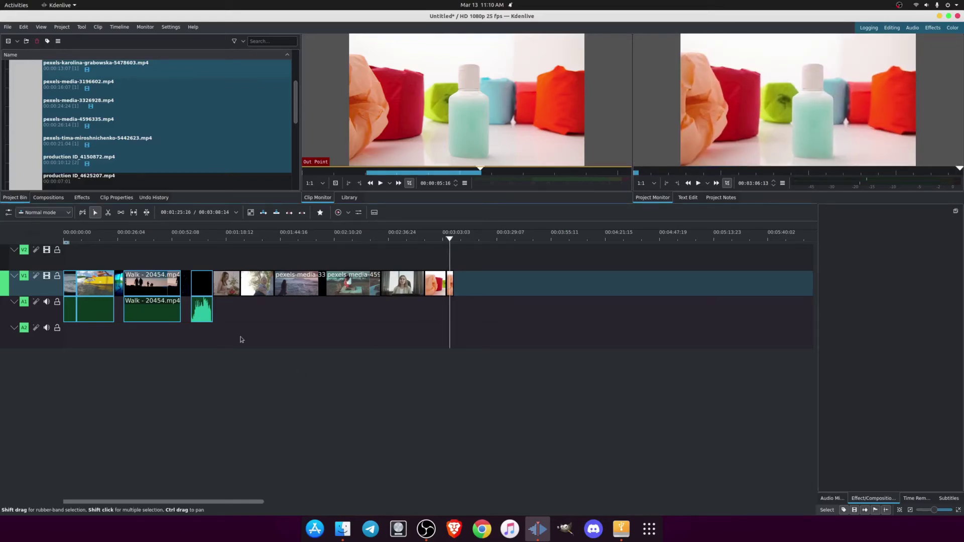
- Import the "Cartoon - Why We Lose" m4a file from the Audio Library for YouTube folder into the project bin
scroll(123, 147, "down", 5)
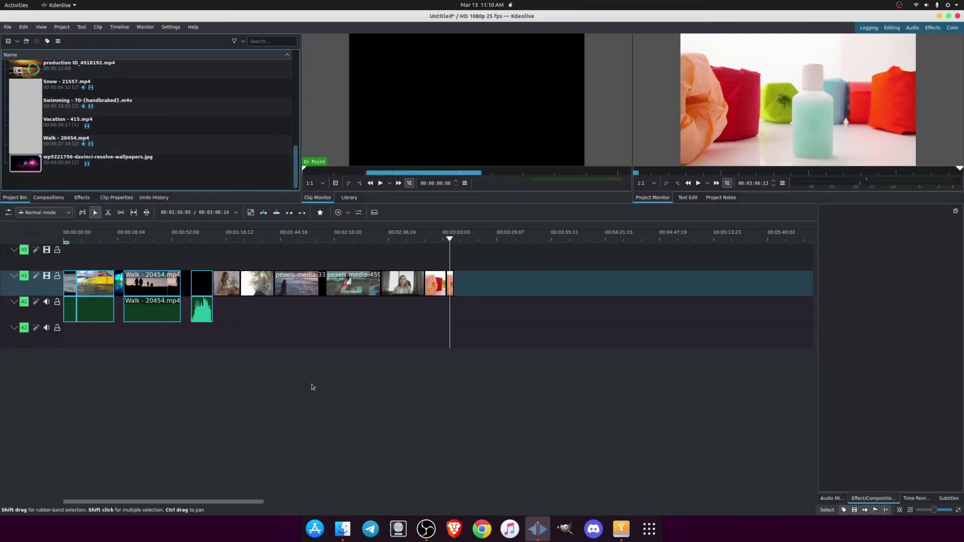
left_click(343, 527)
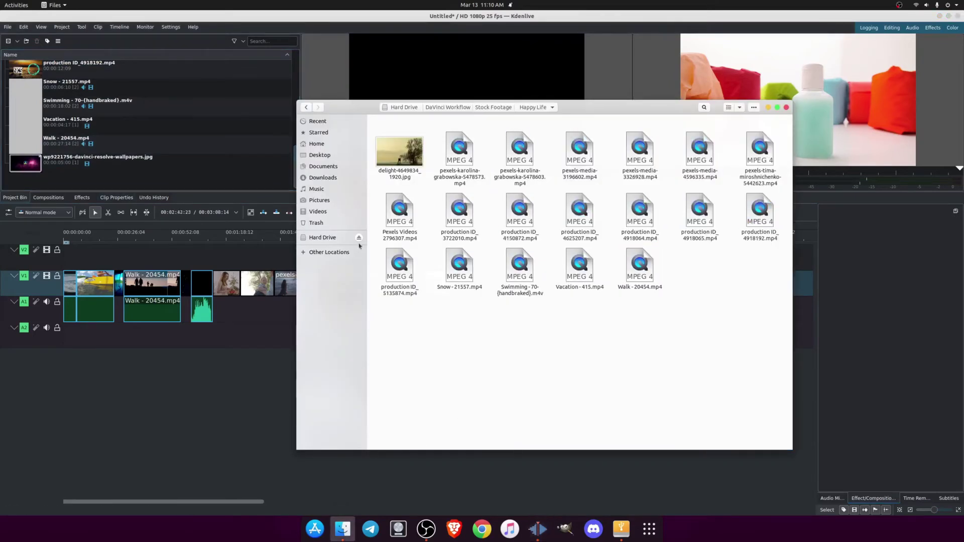
left_click(306, 108)
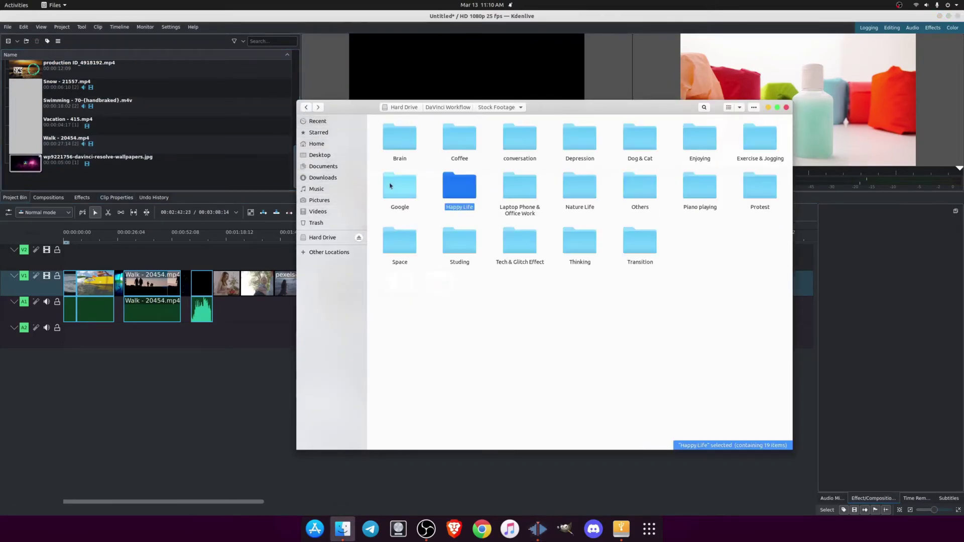
left_click(305, 108)
left_click_drag(653, 107, 621, 109)
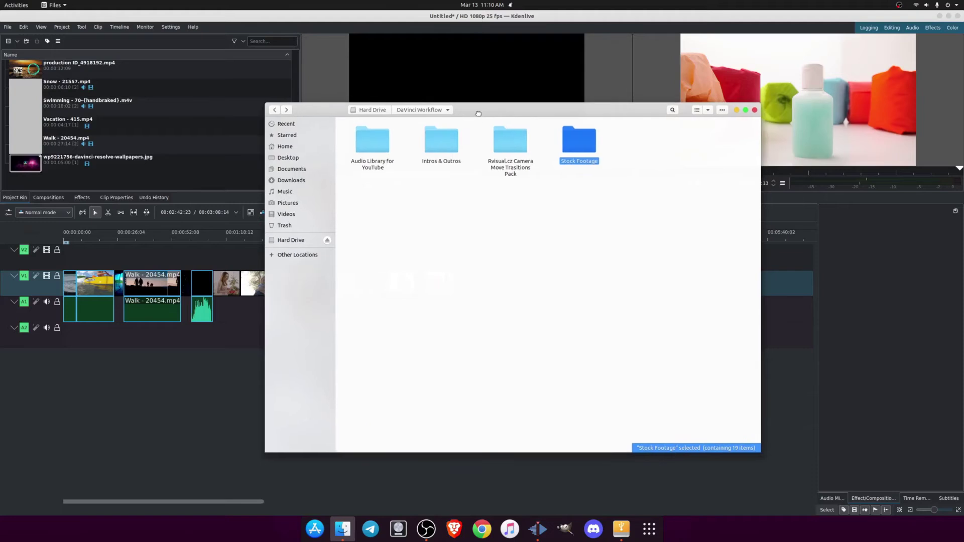
double_click(374, 144)
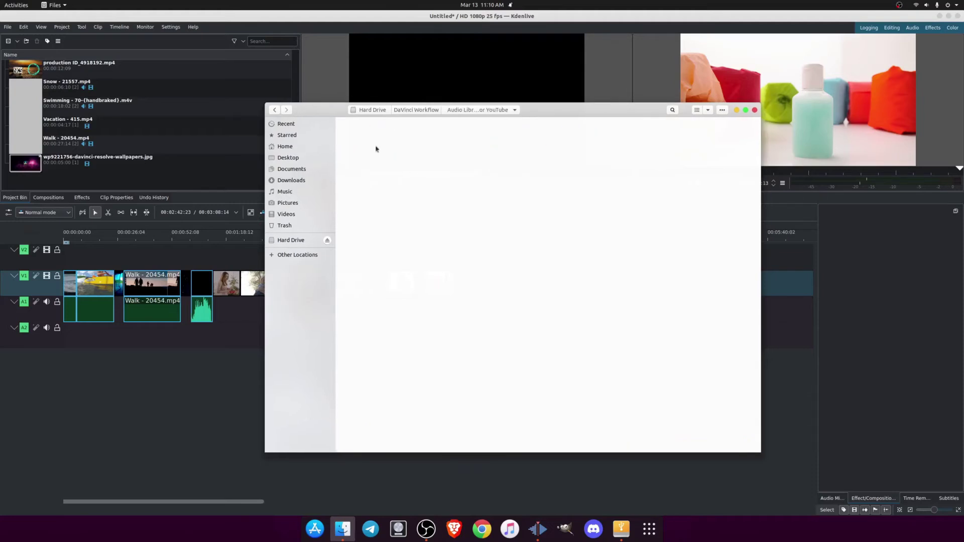
left_click(612, 153)
left_click_drag(668, 143, 229, 161)
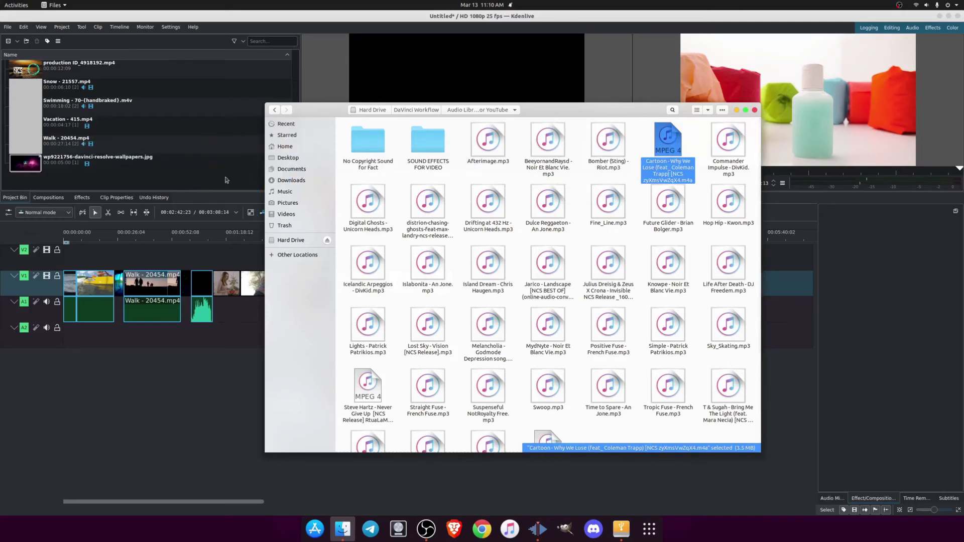
left_click(737, 110)
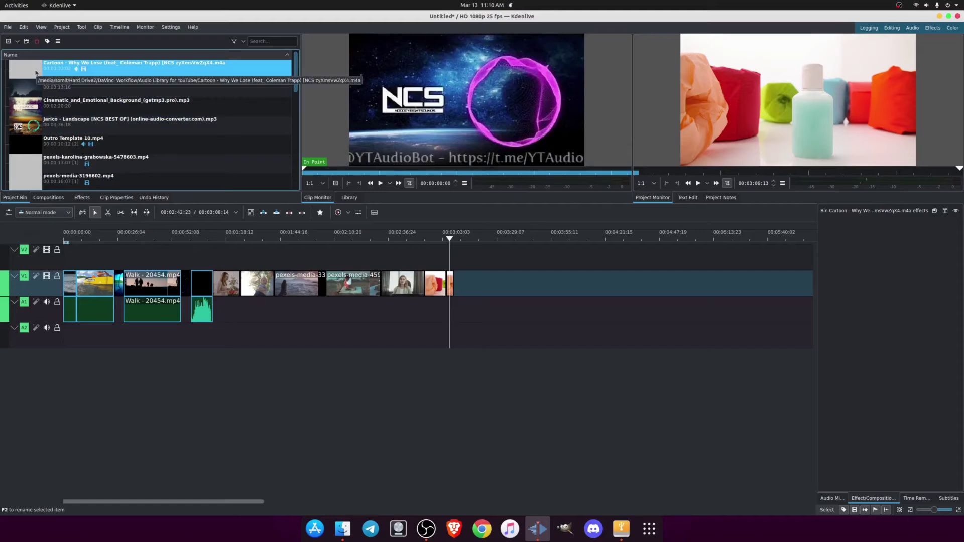
left_click_drag(36, 72, 480, 331)
left_click(520, 290)
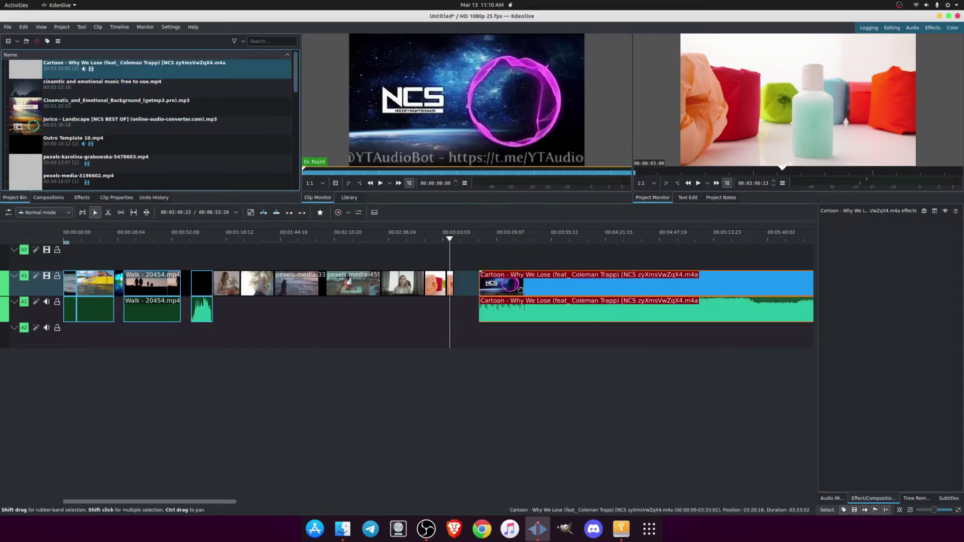
key("Delete")
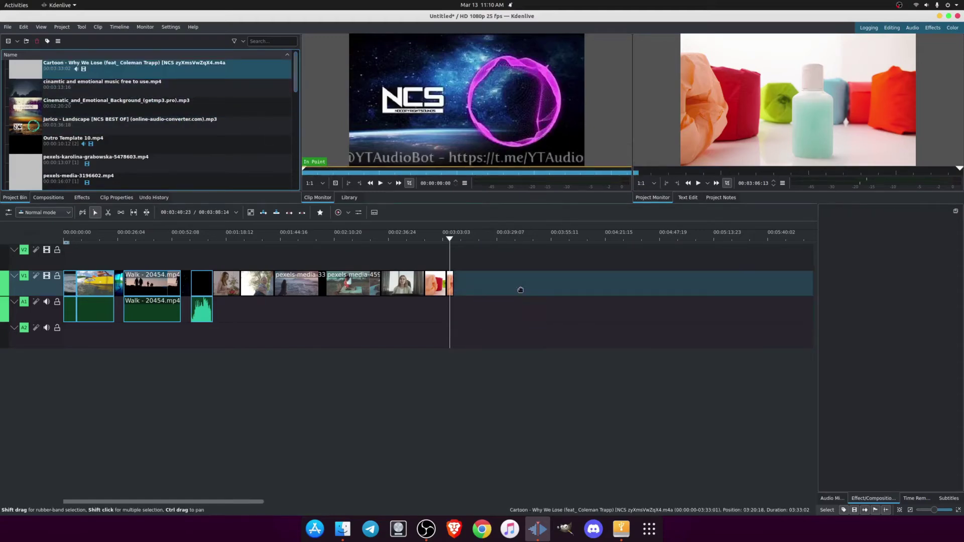
- Import Digital Ghosts - Unicorn Heads.mp3 from the audio library folder into the project bin
left_click(343, 529)
left_click(663, 219)
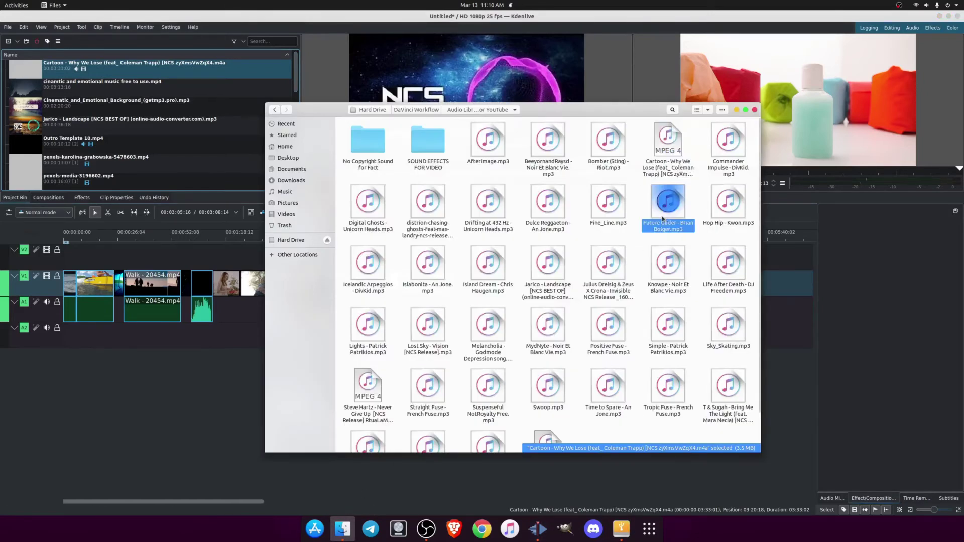
left_click(375, 213)
left_click_drag(374, 213, 171, 151)
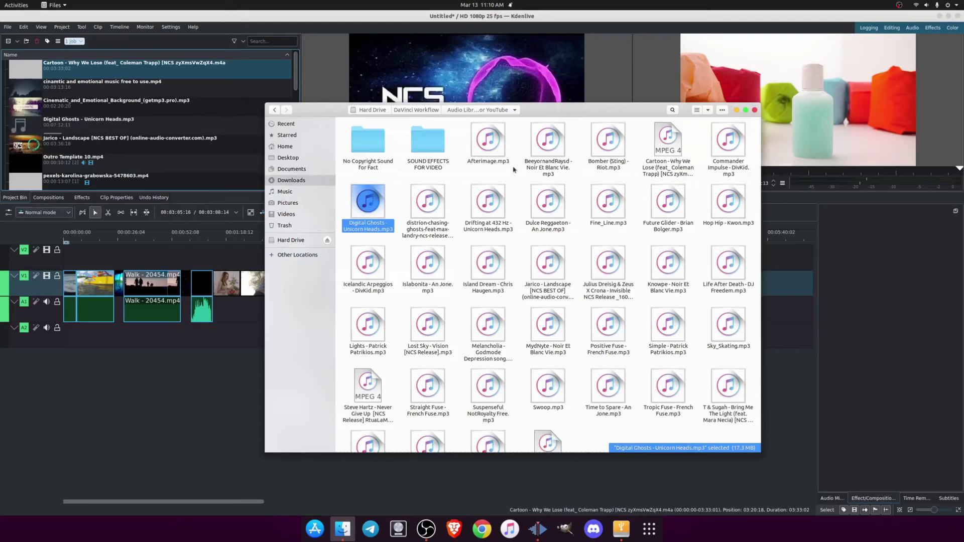
left_click(737, 110)
- Place Digital Ghosts - Unicorn Heads.mp3 at the start of audio track A2 and play the timeline from its beginning
left_click_drag(157, 242, 78, 338)
left_click(126, 252)
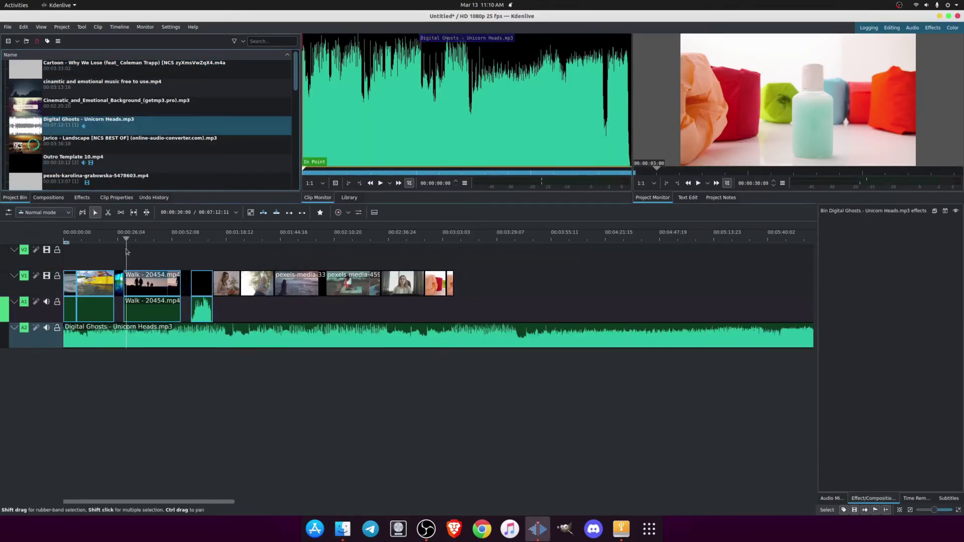
key("Home")
key("space")
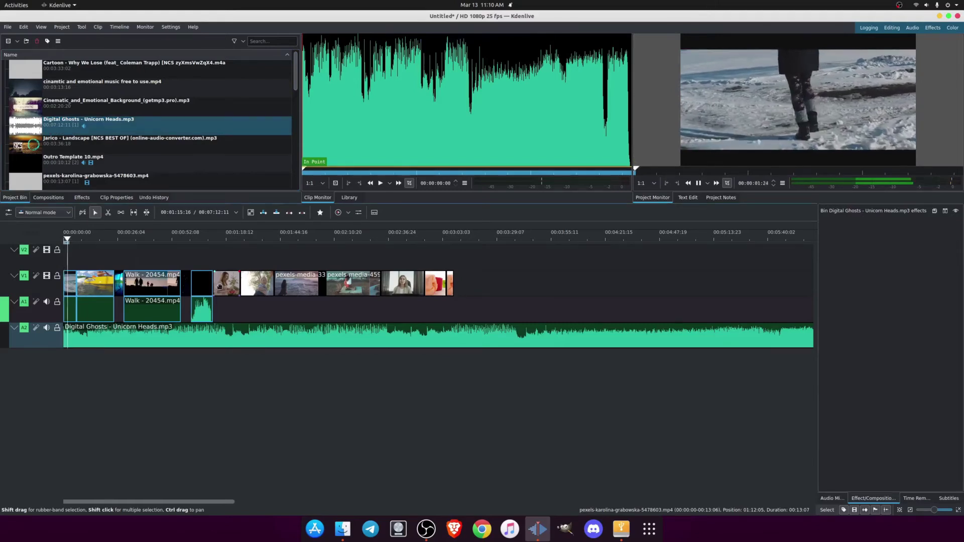
key("space")
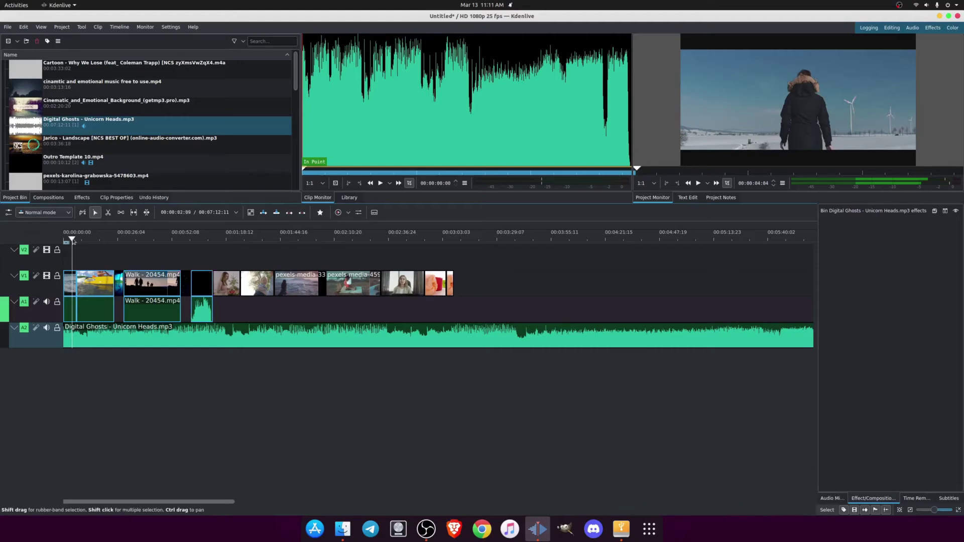
- Scrub through the timeline to check the clips and compare the end of the video with the music on A2
left_click_drag(74, 240, 186, 244)
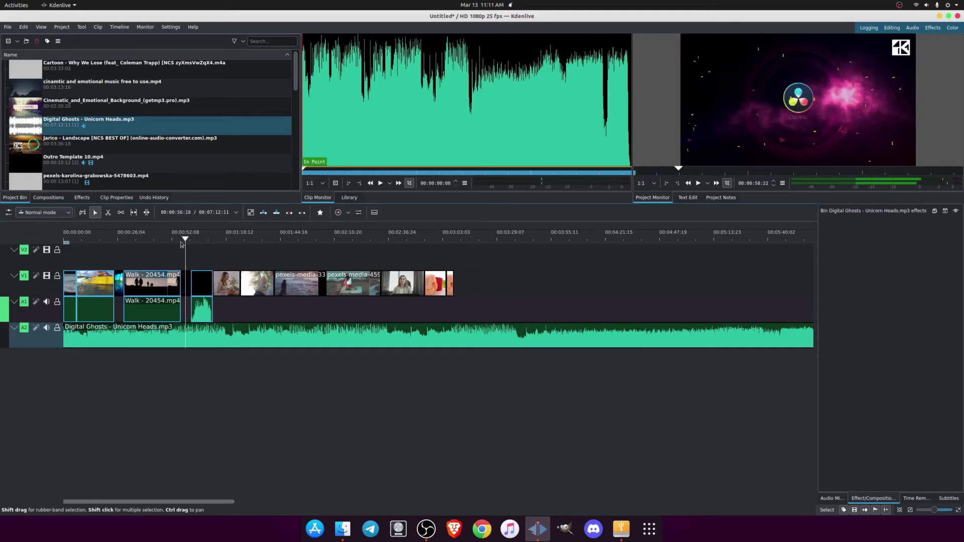
key("space")
left_click_drag(187, 241, 456, 261)
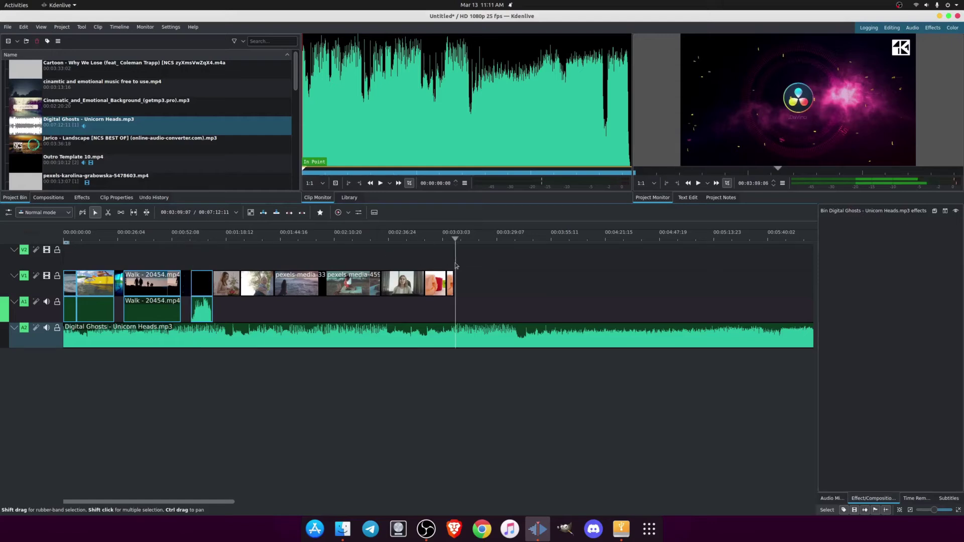
left_click(474, 331)
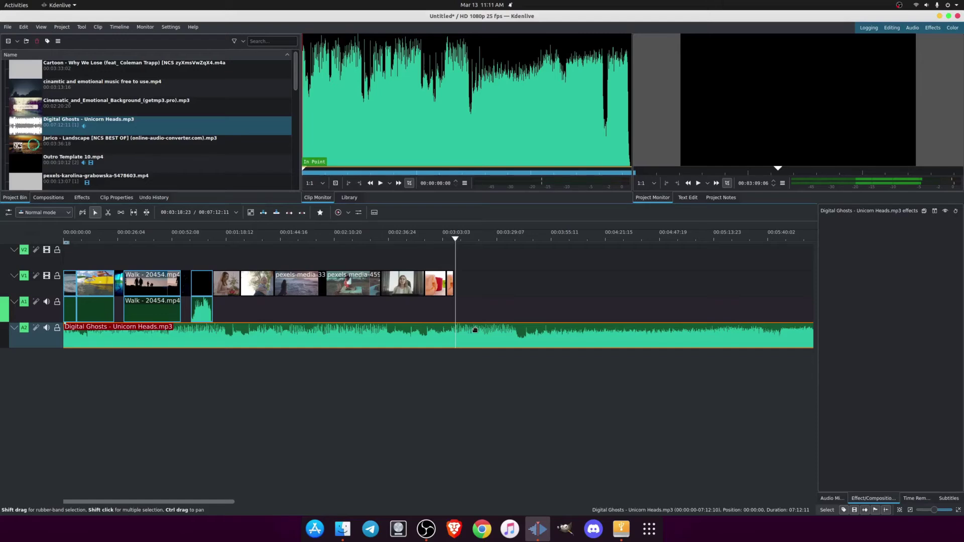
left_click(457, 241)
left_click_drag(458, 242, 384, 265)
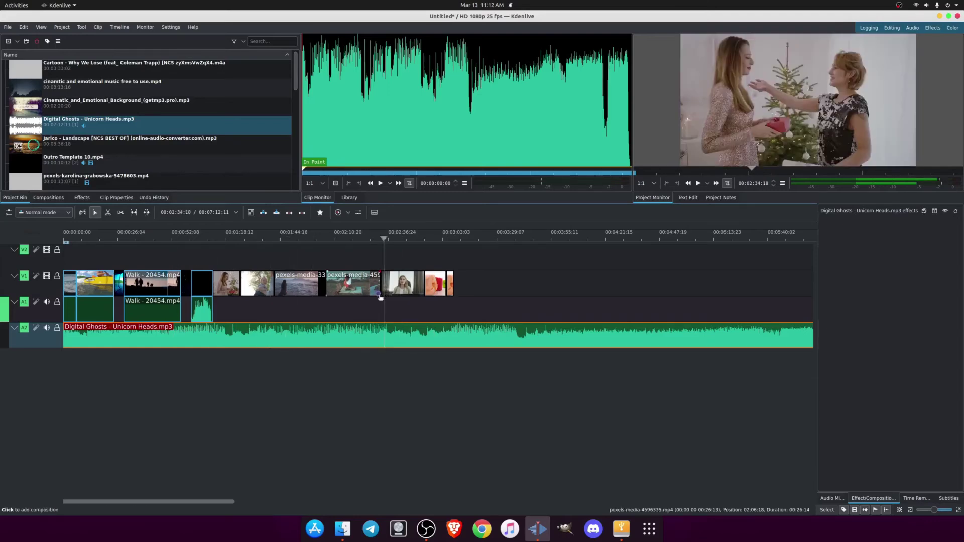
left_click(479, 278)
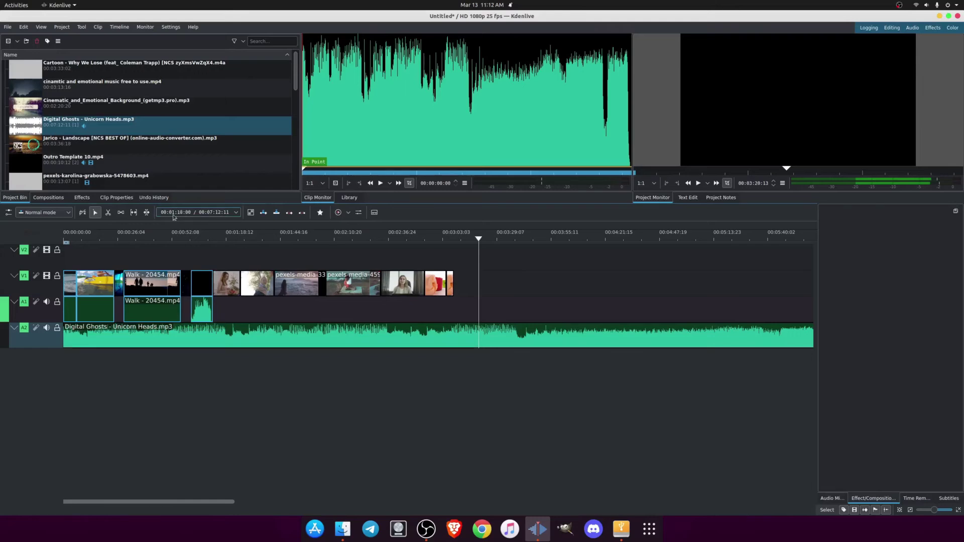
left_click(201, 284)
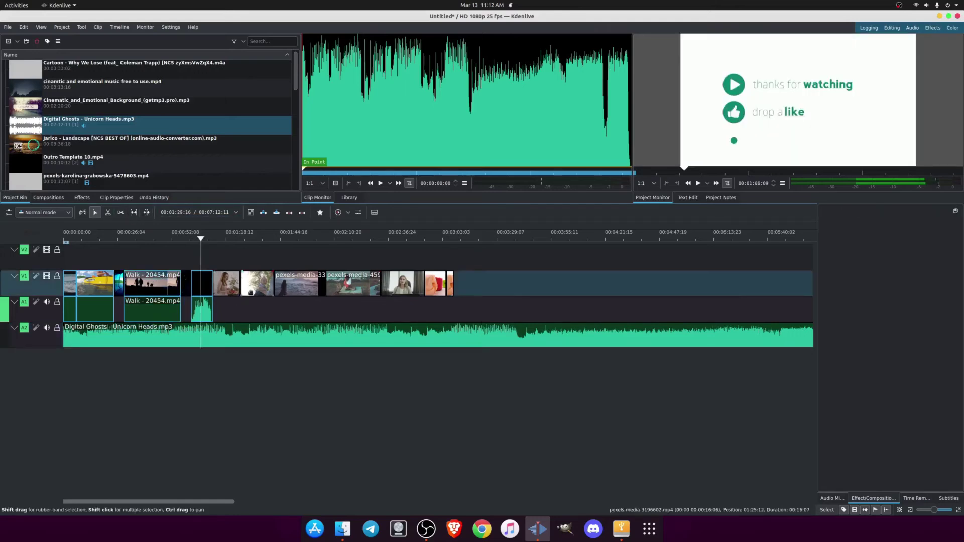
- Use the Spacer tool to shift pexels-media-3326928.mp4, the clips after it and the music on A2 about 37 seconds later
left_click(121, 213)
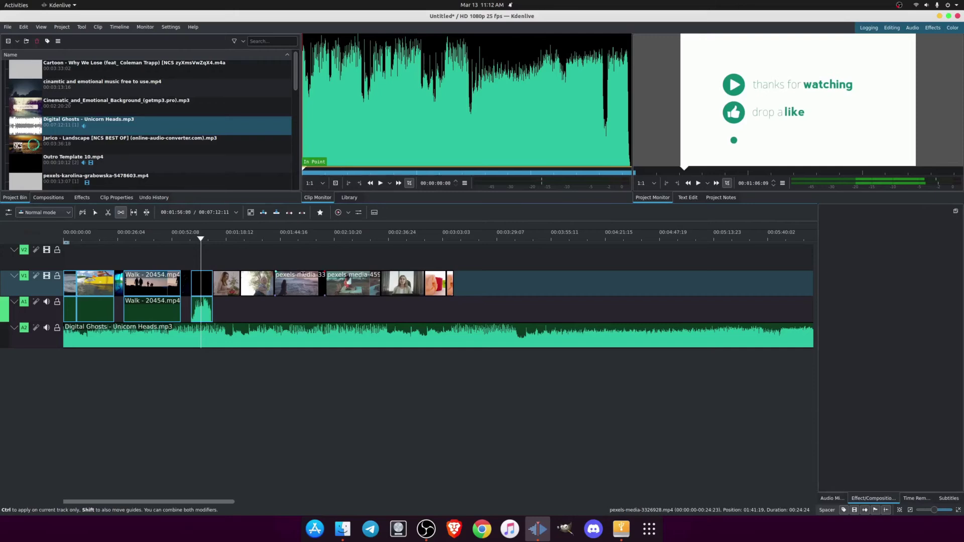
mouse_move(291, 279)
left_mouse_down()
mouse_move(376, 283)
mouse_move(278, 279)
left_mouse_up()
left_click(277, 264)
mouse_move(293, 289)
left_mouse_down()
mouse_move(343, 289)
mouse_move(293, 289)
left_mouse_up()
left_click(287, 287)
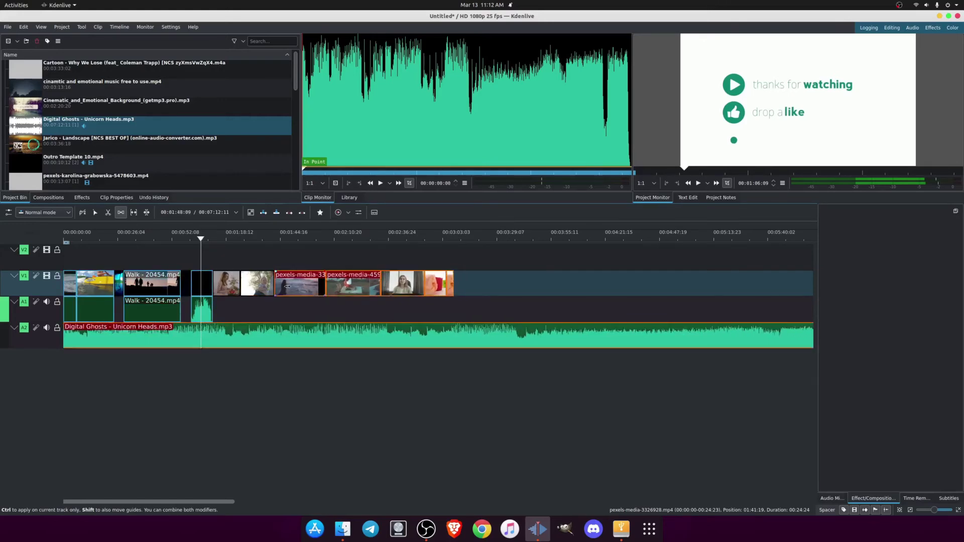
left_click_drag(287, 287, 366, 292)
left_click(323, 290)
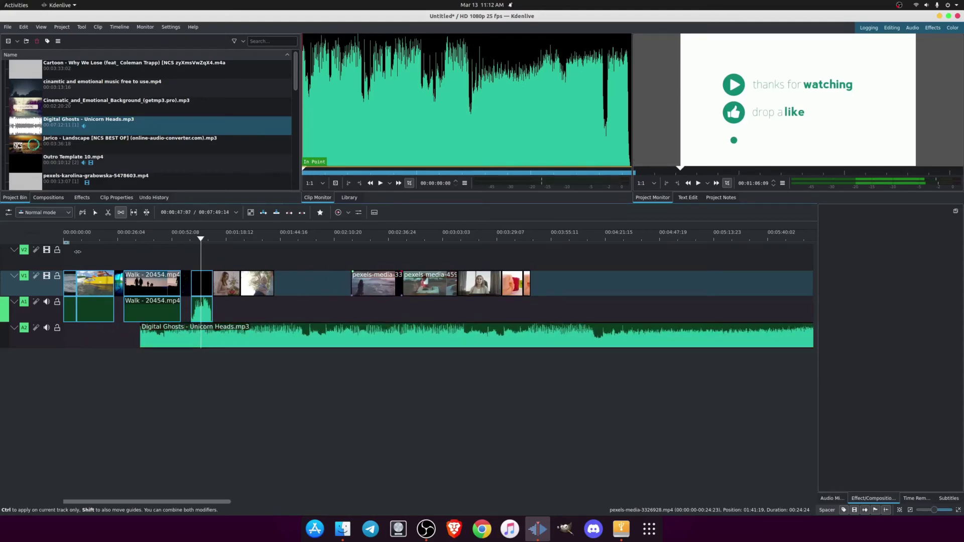
- Close the gaps on V1 by moving pexels-media-3326928.mp4 and pexels-media-4596335.mp4 against their preceding clips and removing the space after them
left_click(99, 215)
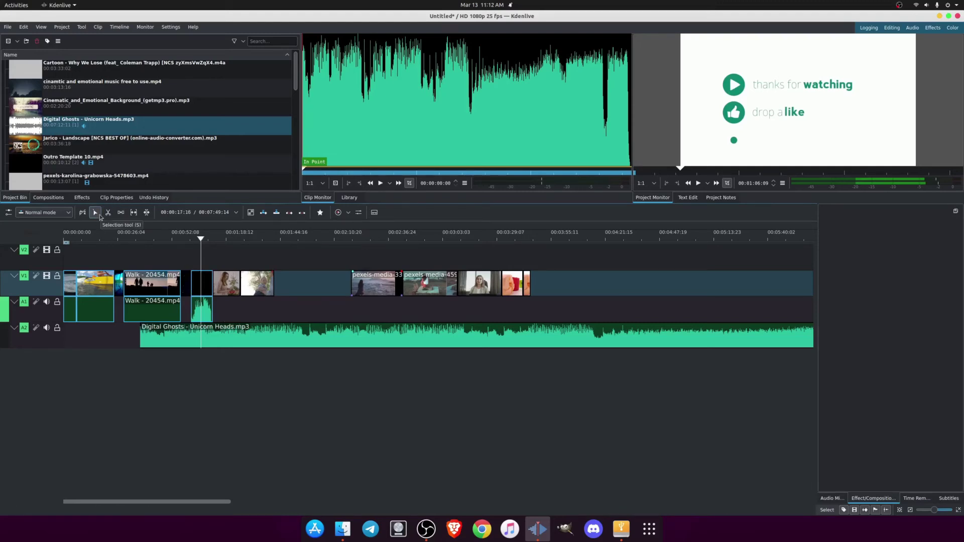
left_click(310, 292)
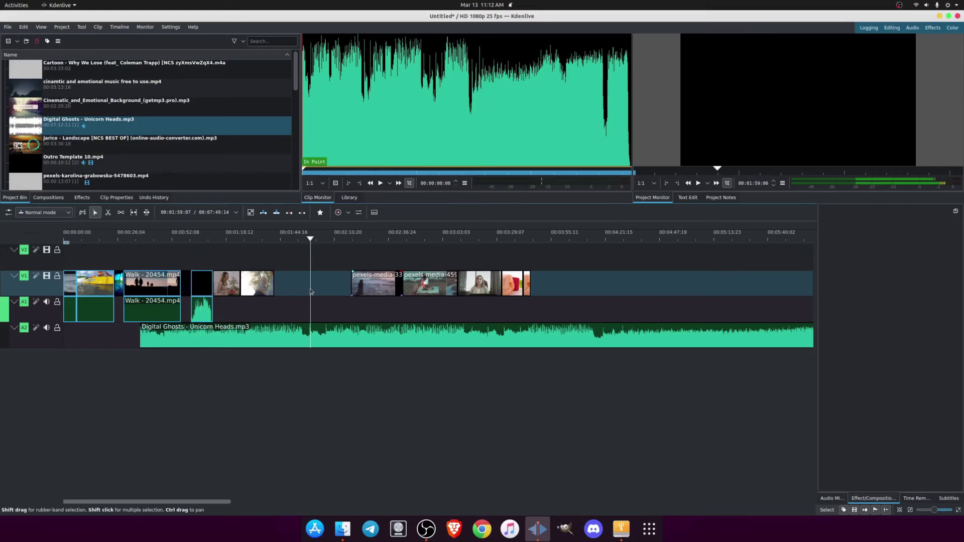
left_click_drag(362, 290, 307, 282)
left_click_drag(432, 284, 355, 284)
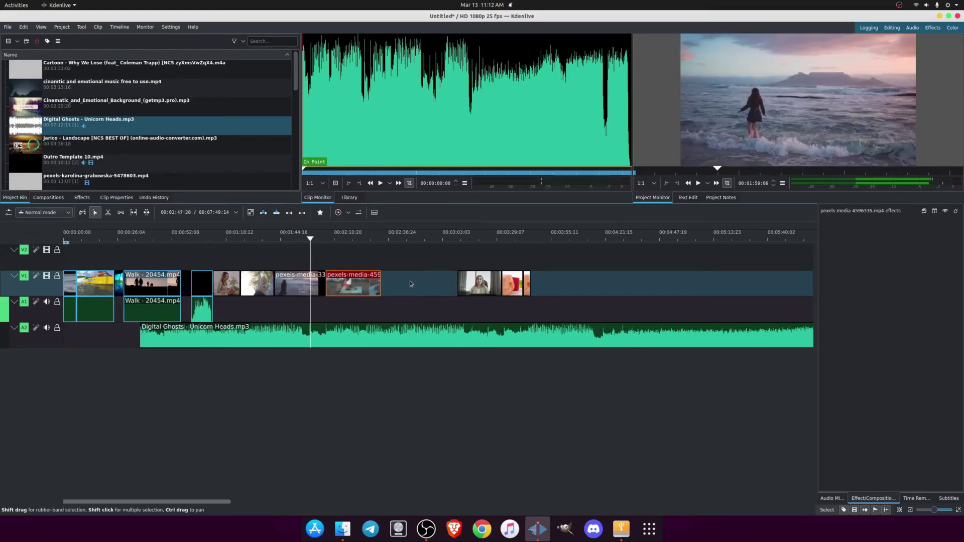
right_click(410, 281)
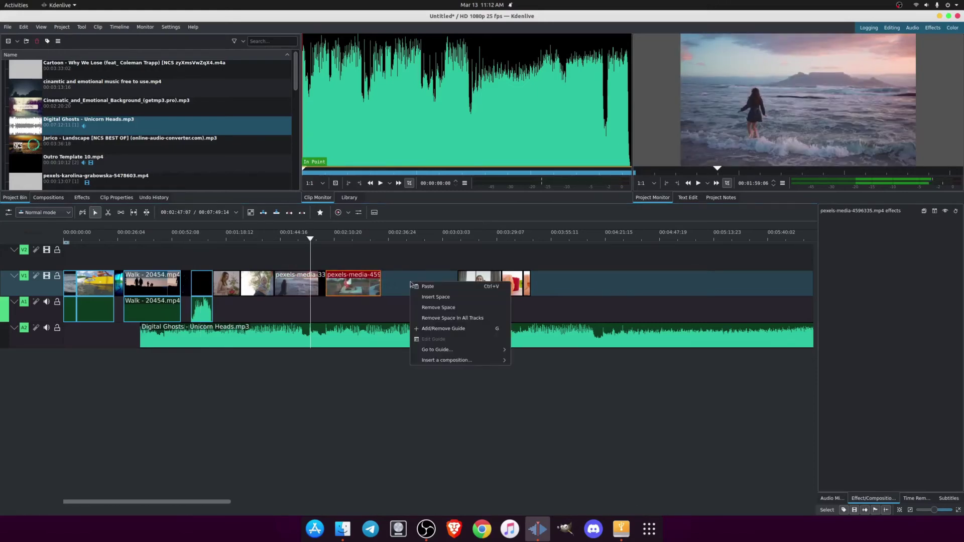
left_click(425, 308)
- Move Digital Ghosts - Unicorn Heads.mp3 back to the start of A2 and play and scrub the timeline to check it
left_click_drag(314, 240, 134, 241)
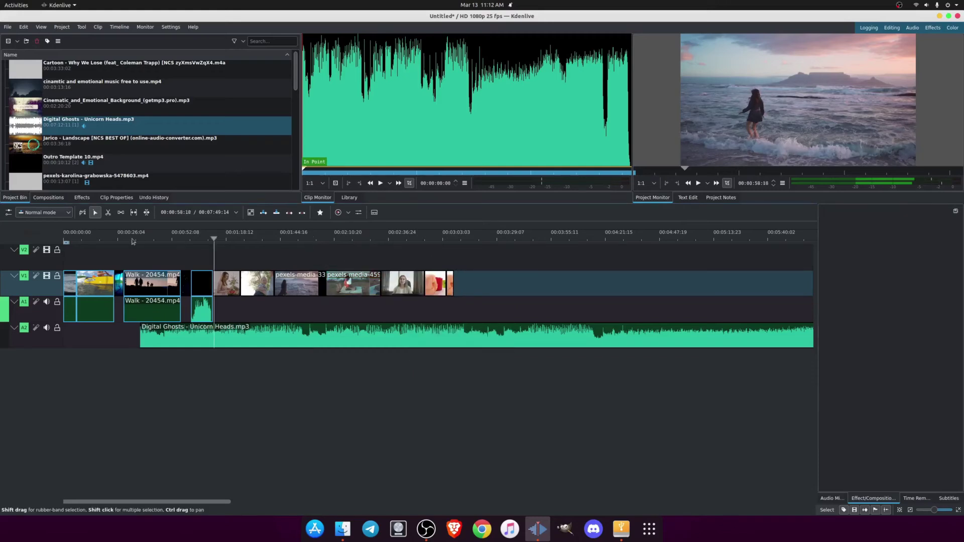
left_click_drag(178, 341, 102, 345)
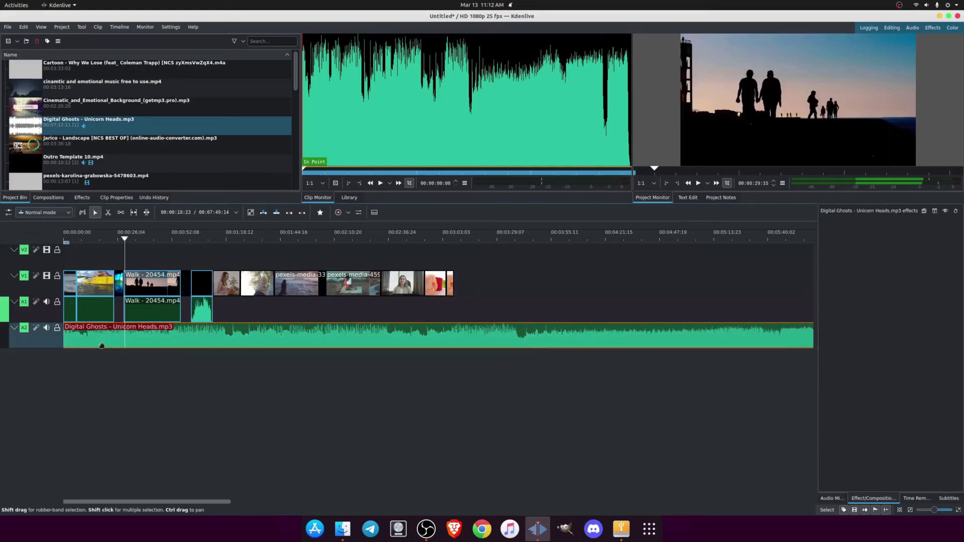
key("space")
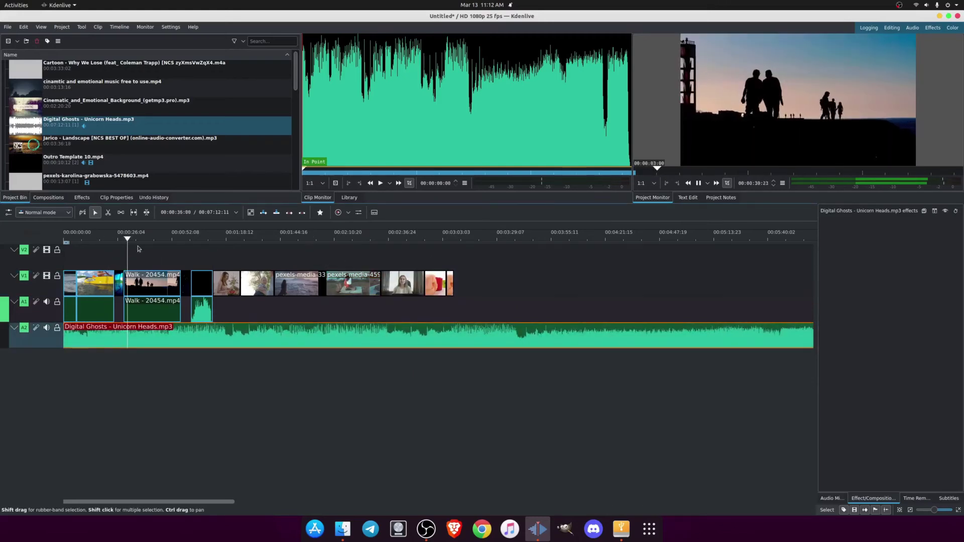
key("space")
left_click_drag(128, 242, 296, 282)
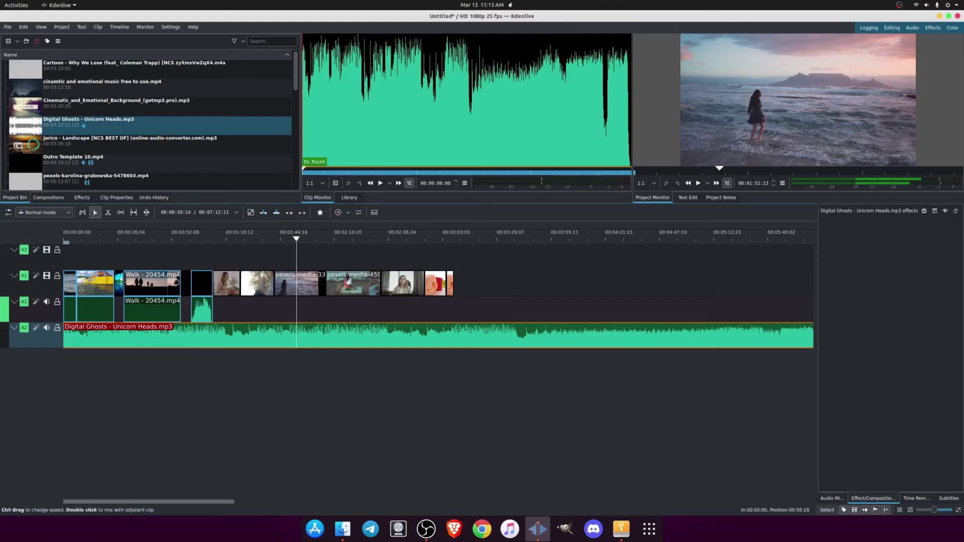
- Use the Razor tool to split Walk - 20454.mp4, the two clips before pexels-media-3326928.mp4, that clip itself, and pexels-media-4596335.mp4 in two places
left_click(108, 213)
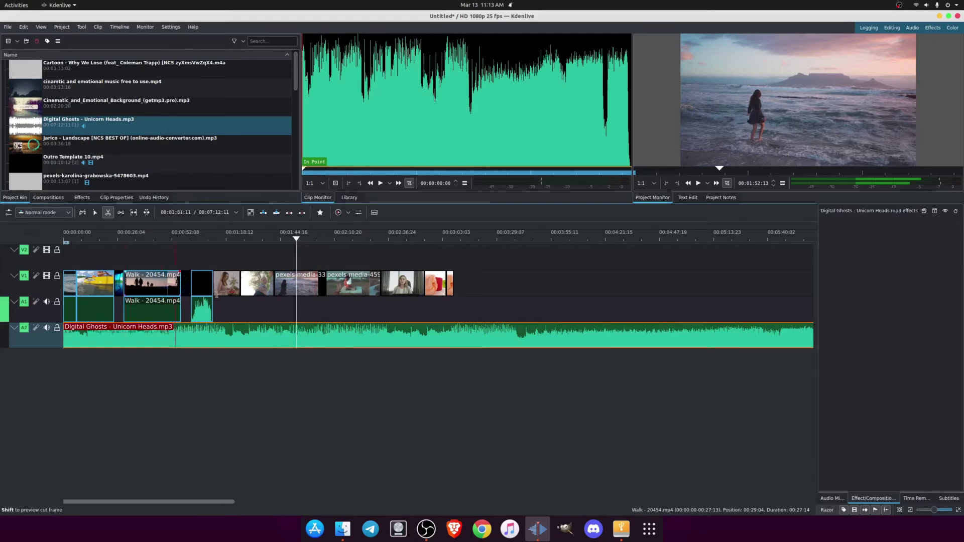
left_click(152, 290)
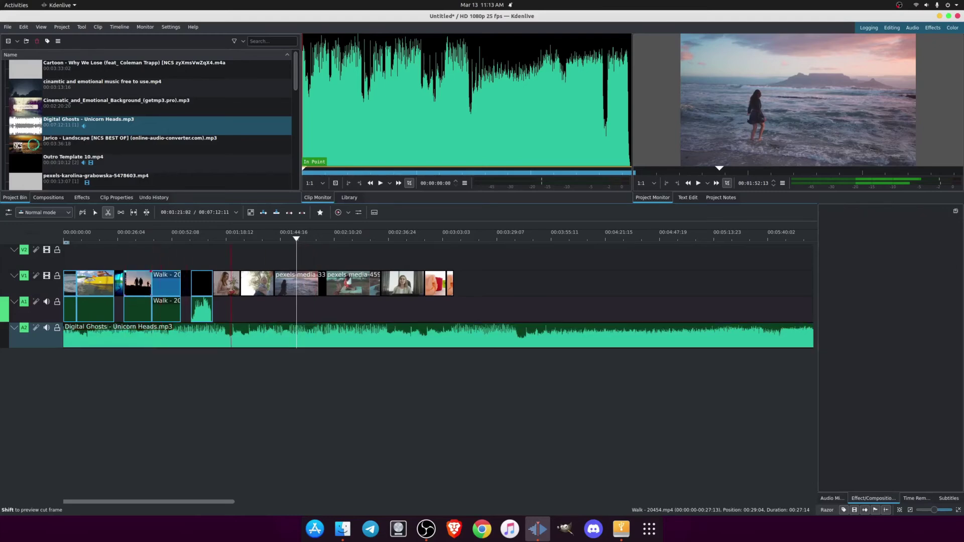
left_click(293, 294)
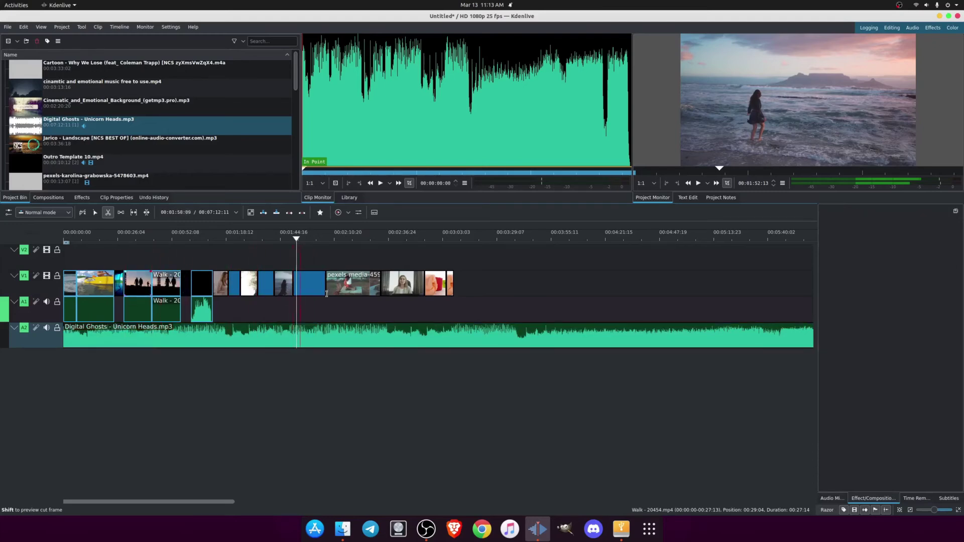
left_click(343, 289)
left_click(371, 288)
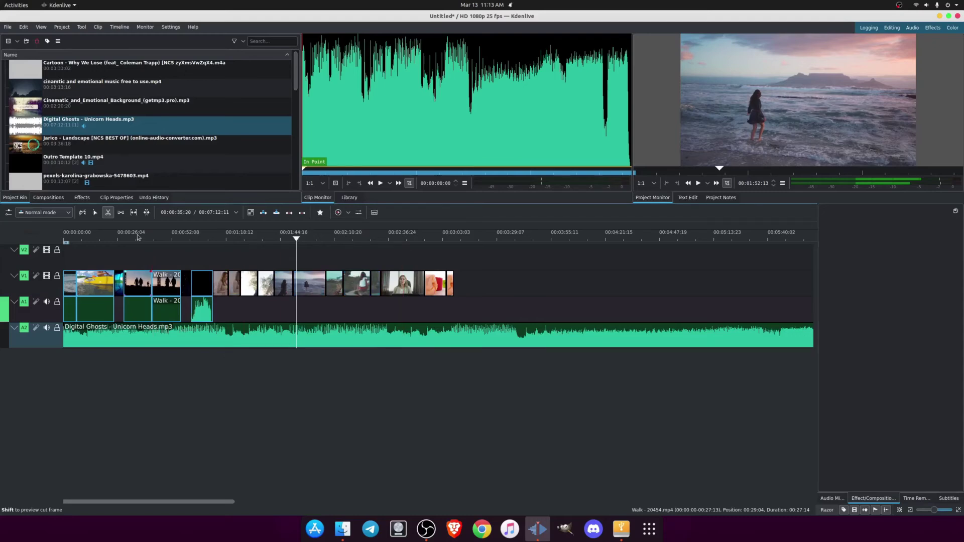
- Return to the Selection tool and cut Digital Ghosts - Unicorn Heads.mp3 on A2 at the playhead position 00:02:48:09
key("s")
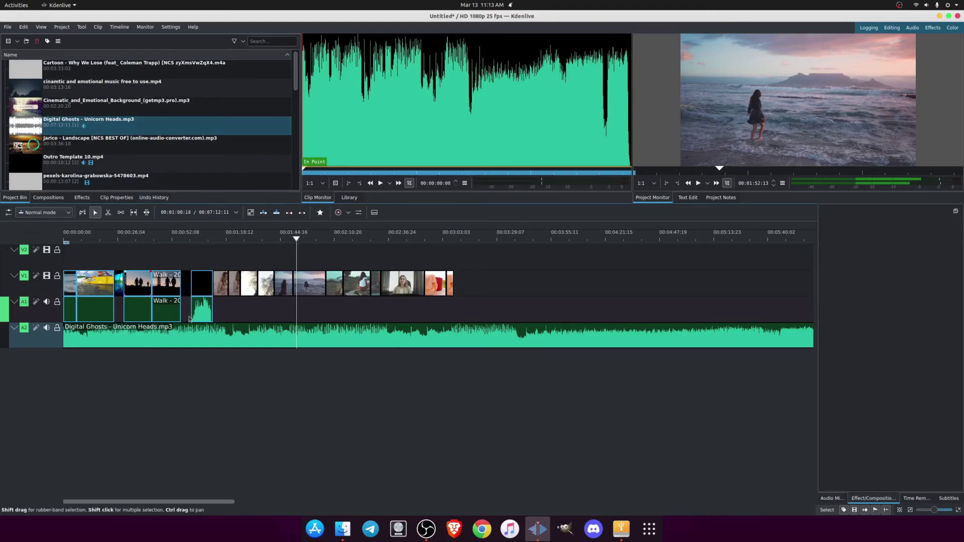
left_click_drag(297, 255, 412, 263)
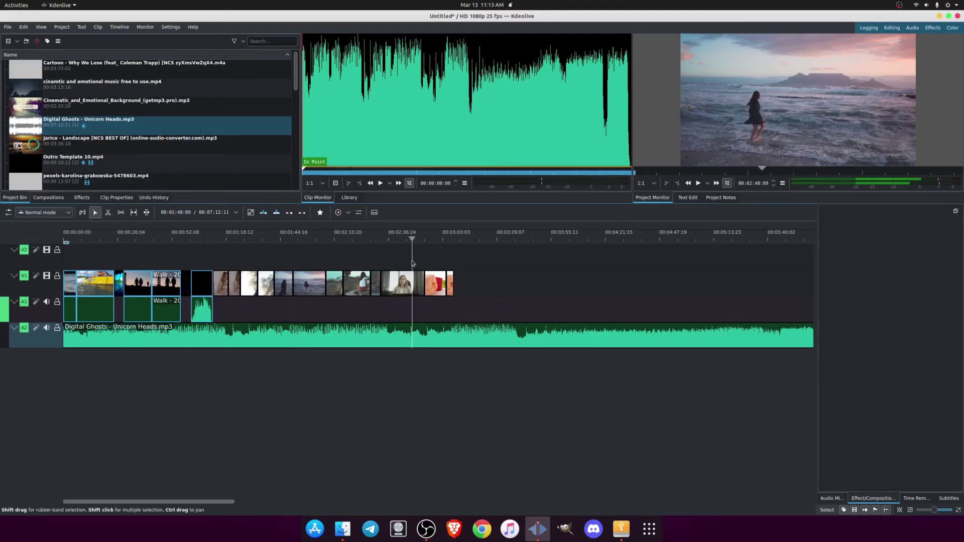
key("shift+r")
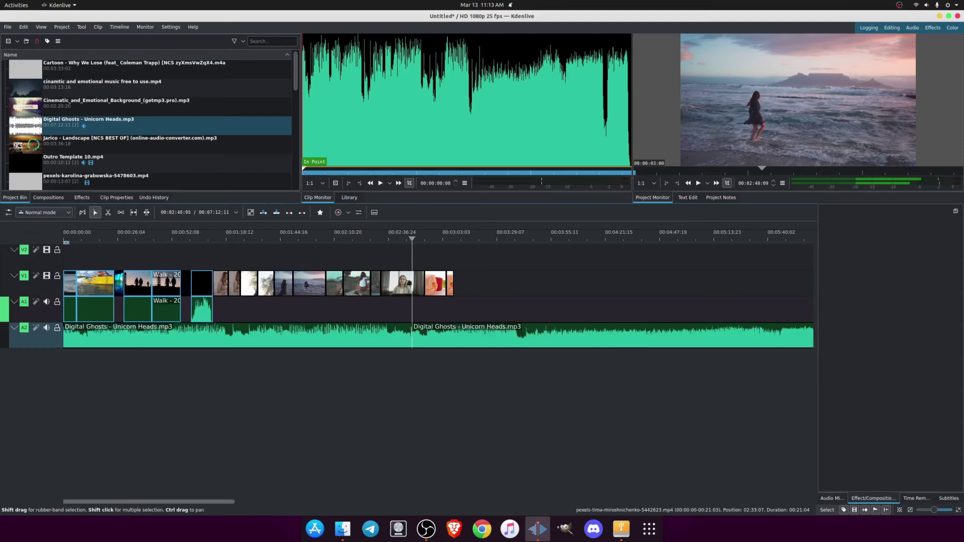
- Cut the V1 clip of the woman at the window at 00:02:41:20 and the clip after it at 00:02:59:11
left_click_drag(388, 261, 398, 261)
left_click(408, 286)
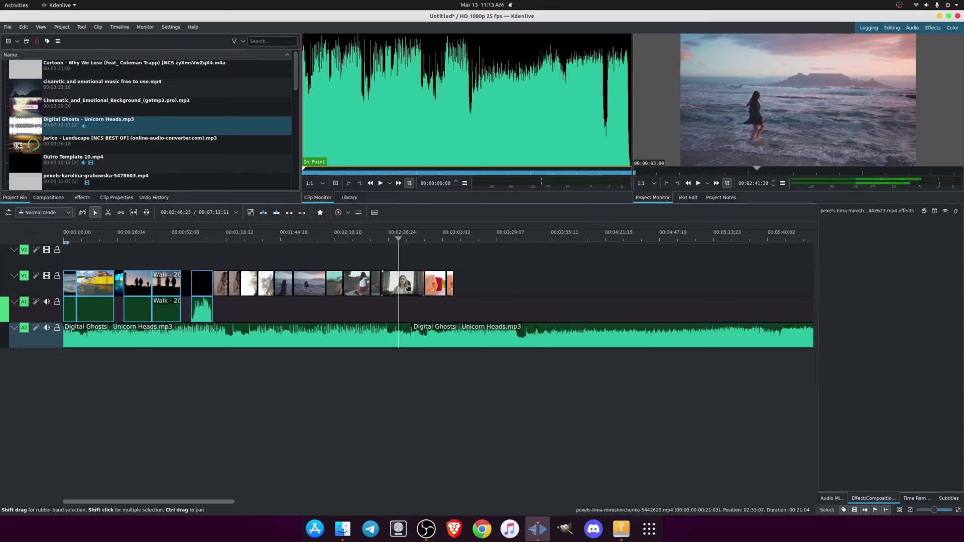
key("shift+r")
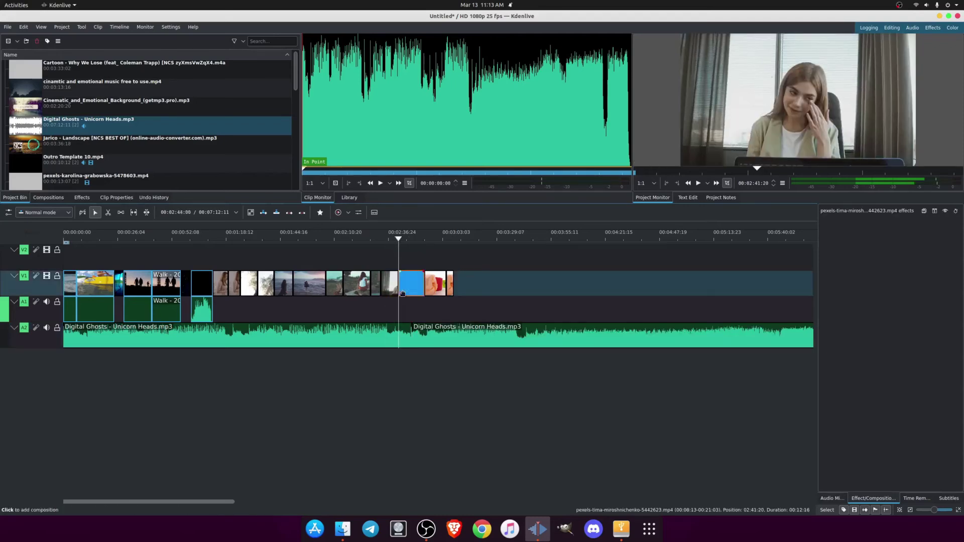
left_click_drag(405, 251, 436, 252)
left_click(436, 261)
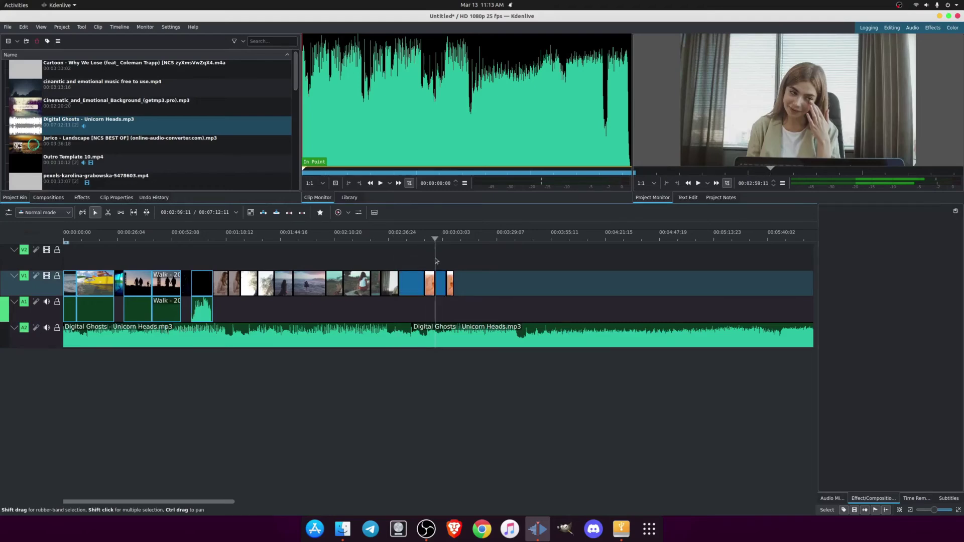
left_click_drag(436, 261, 317, 258)
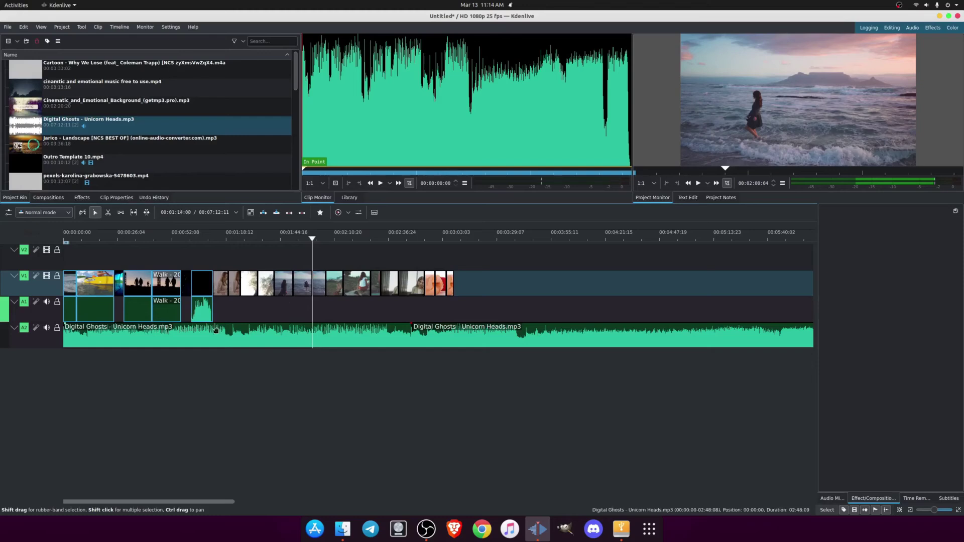
left_click(164, 27)
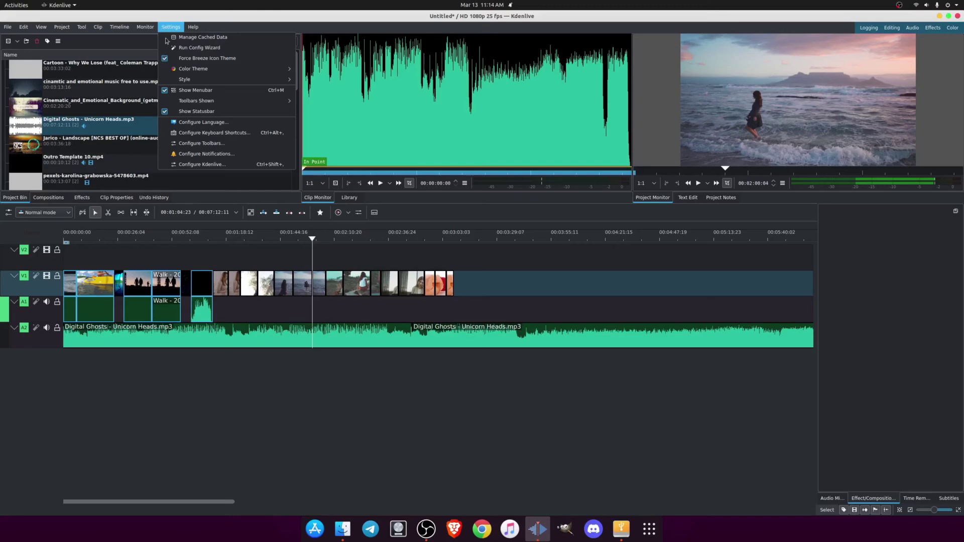
left_click(188, 164)
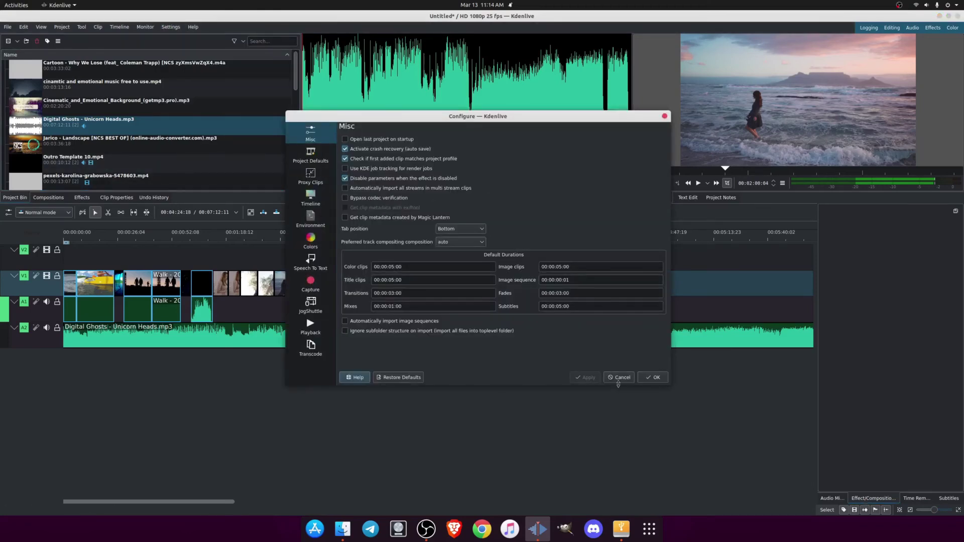
left_click(648, 381)
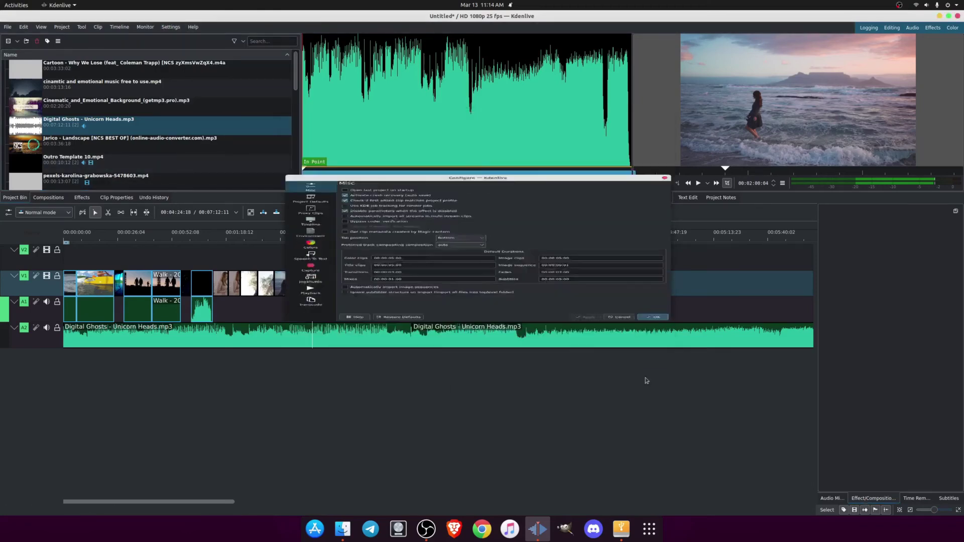
- Examine the Full HD 1080 presets and track options in the Project Defaults settings
left_click(171, 27)
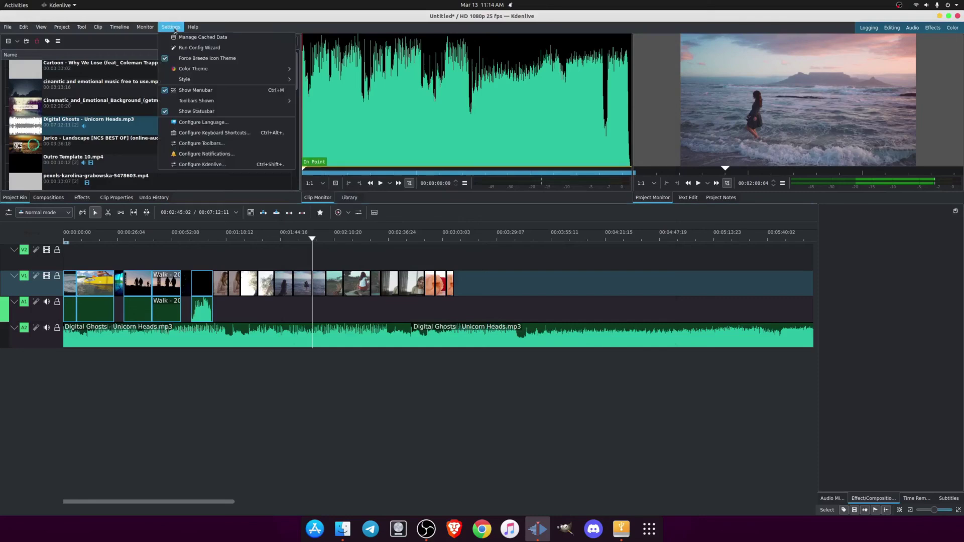
left_click(191, 164)
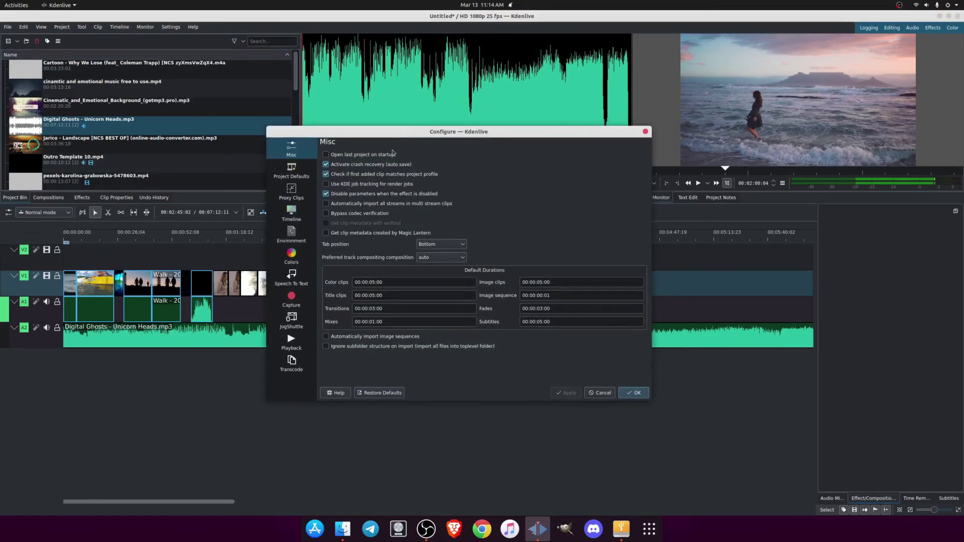
left_click(293, 172)
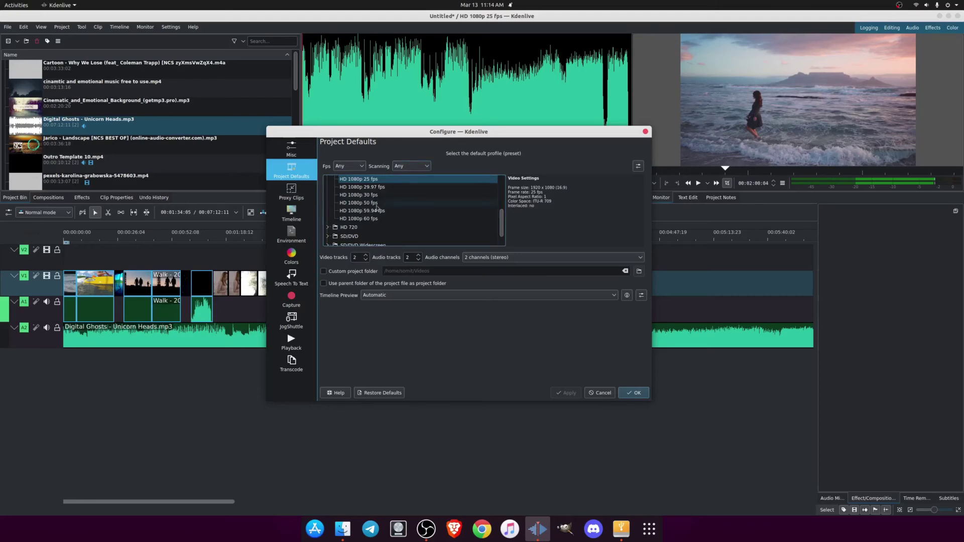
scroll(375, 212, "up", 2)
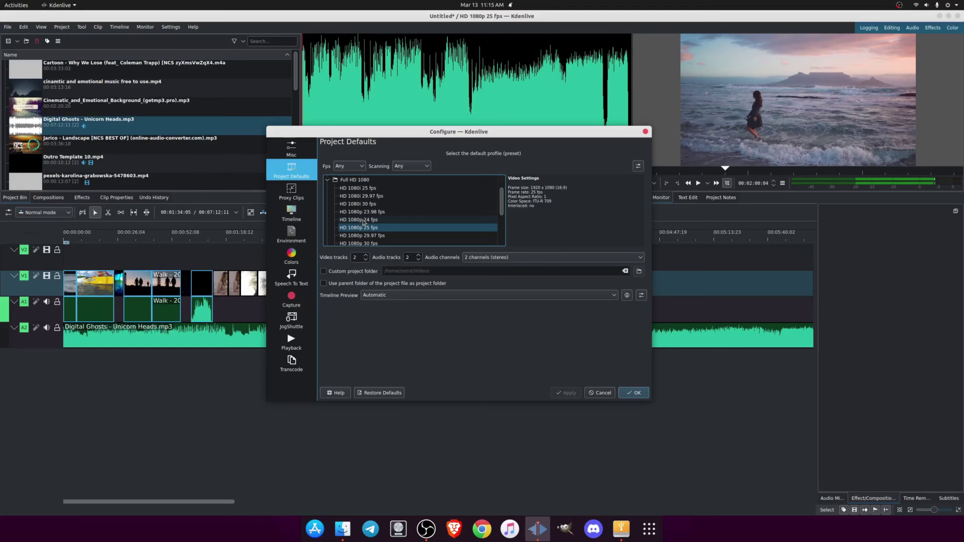
- Enable proxy clips in the Kdenlive configuration, keeping the Automatic encoding profile, and apply the settings
left_click(294, 193)
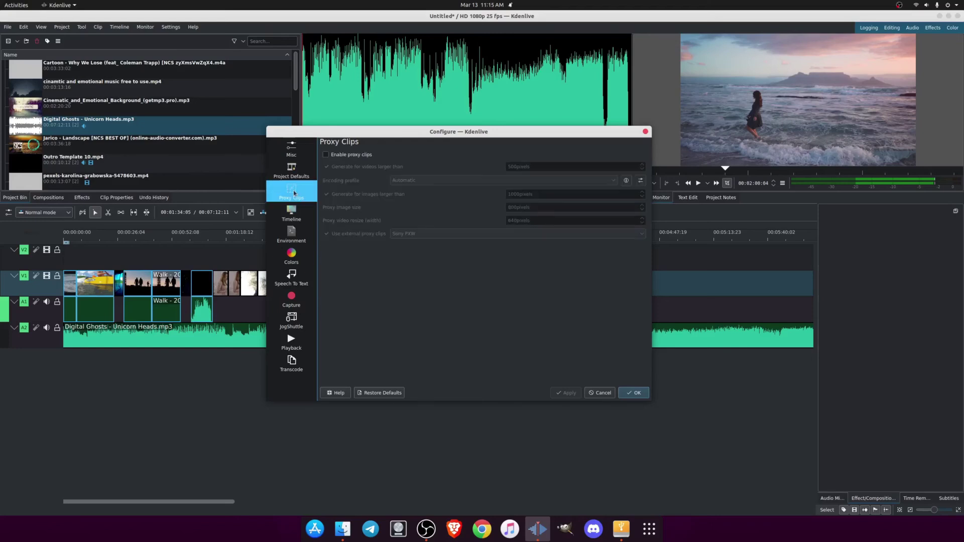
left_click(326, 155)
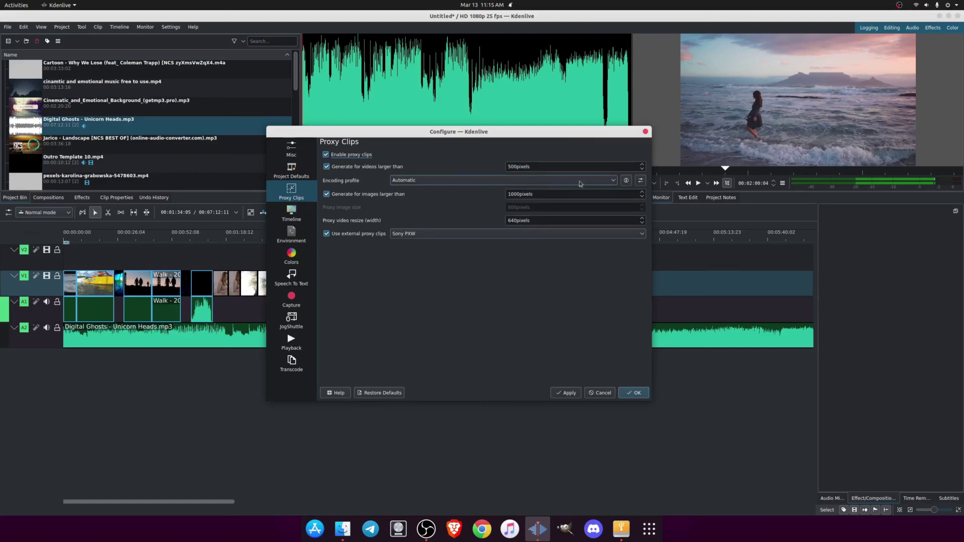
left_click(409, 187)
left_click(371, 181)
left_click(566, 392)
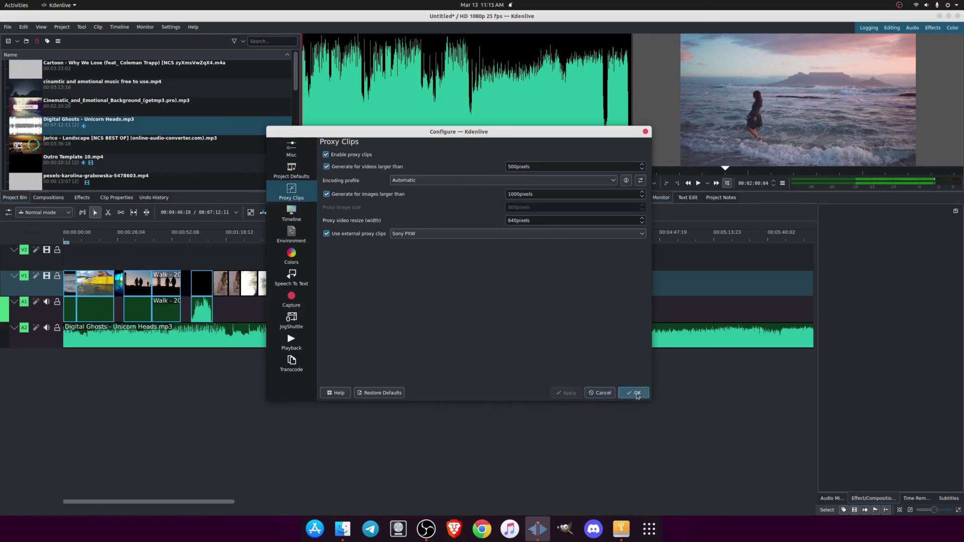
left_click(635, 394)
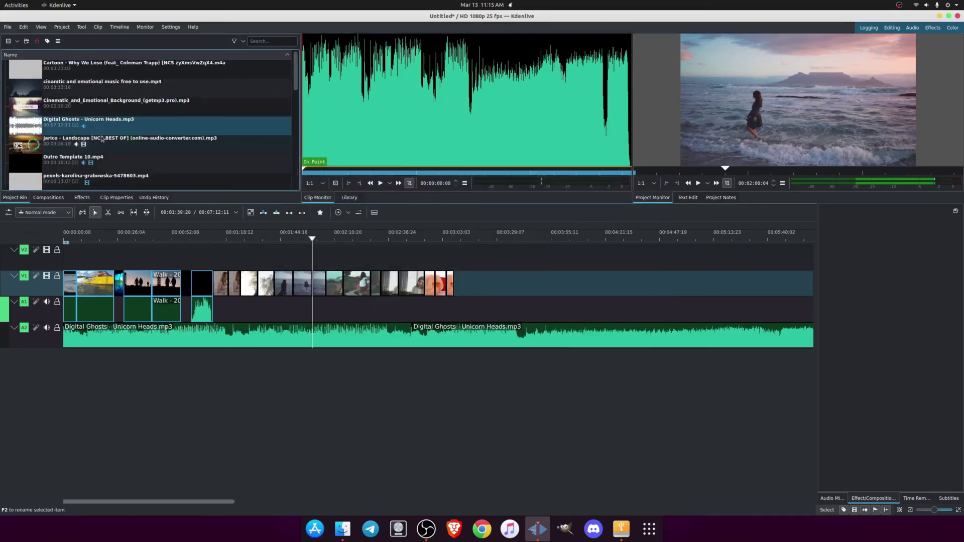
- Check the clips in the project bin, disable proxy clips in the Kdenlive configuration and scrub the timeline to about 00:02:31
scroll(23, 129, "down", 5)
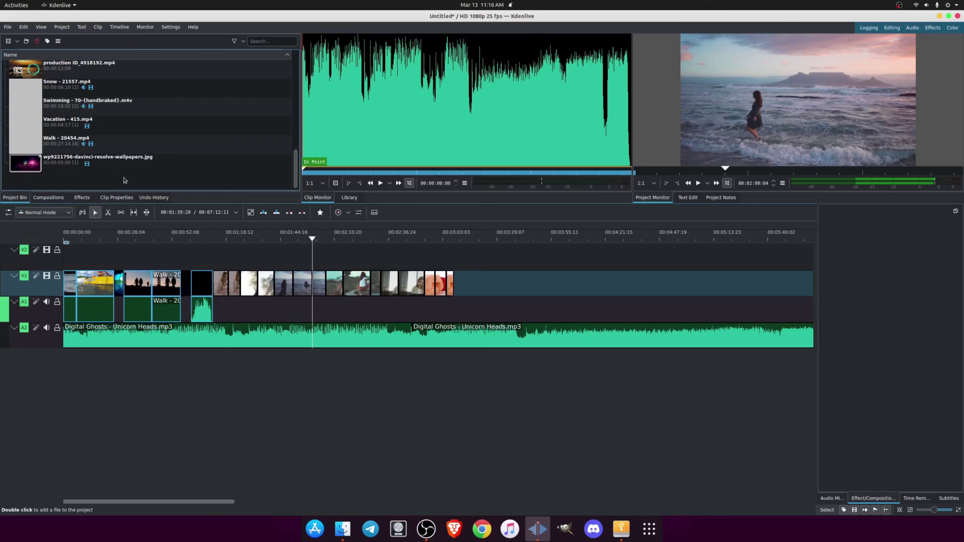
left_click(171, 27)
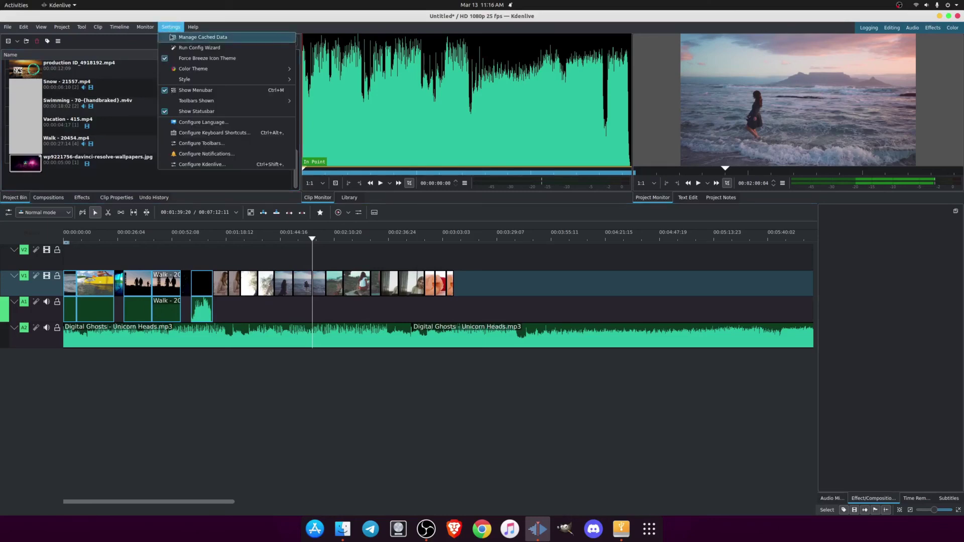
left_click(183, 164)
left_click(347, 152)
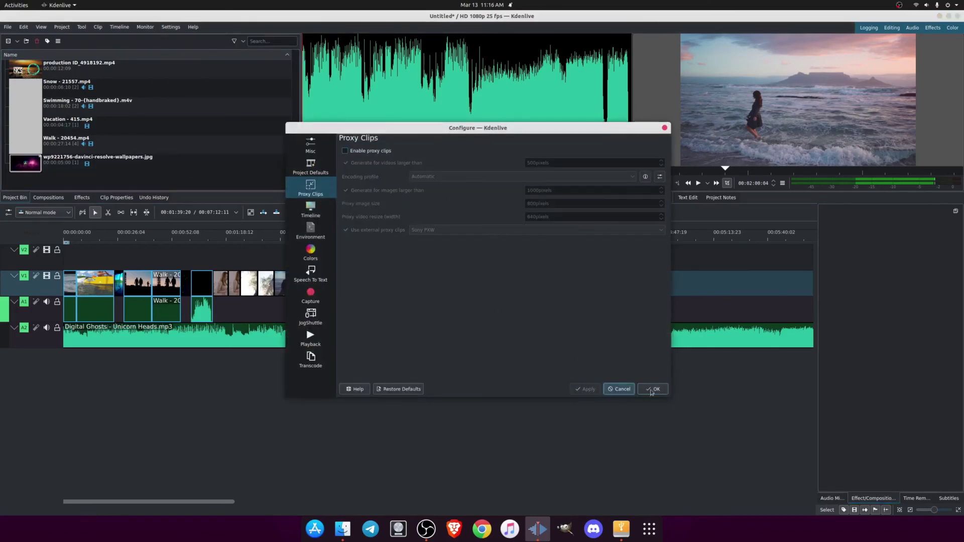
left_click(651, 391)
left_click_drag(312, 243, 379, 265)
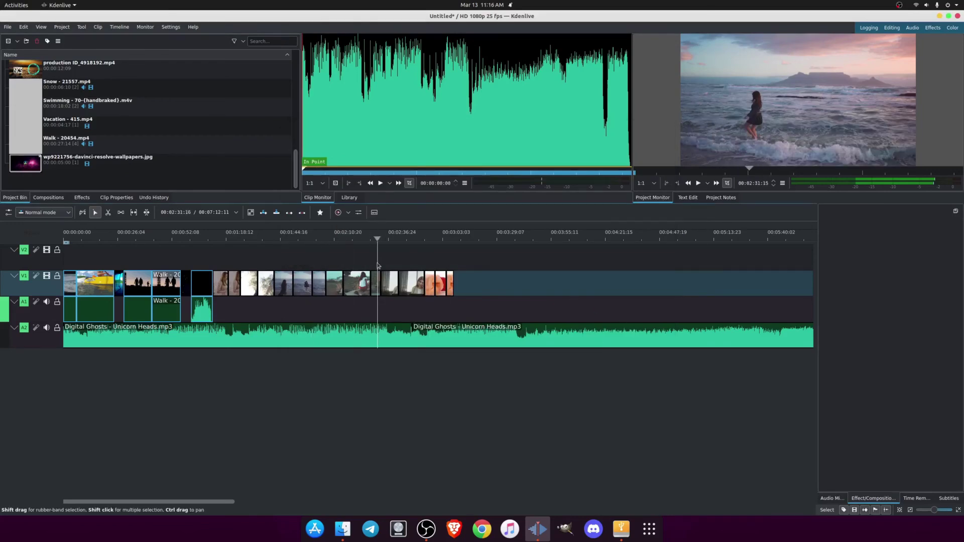